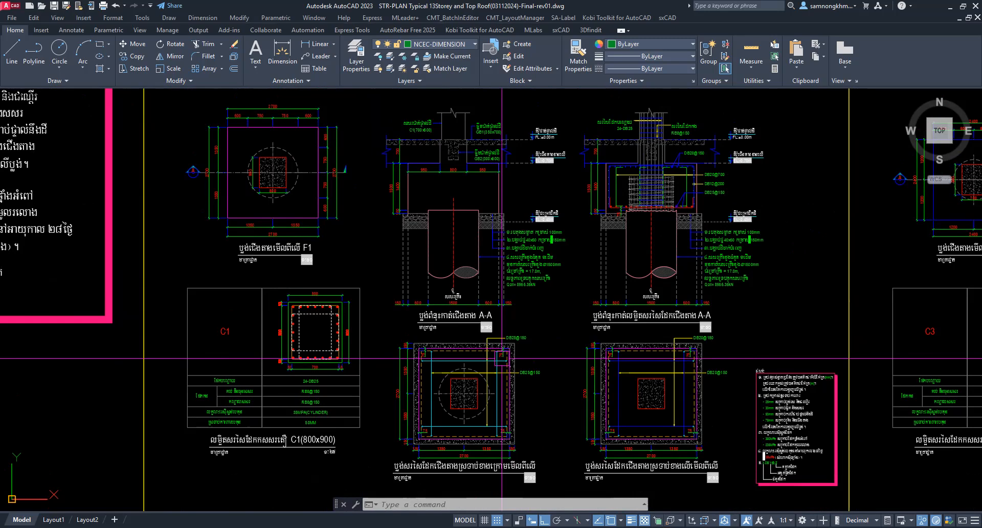
Step: Look over the LISP files in the Lisp AUTOCAD folder in File Explorer, and return to the foundation details in the drawing
scroll(531, 339, "down", 2)
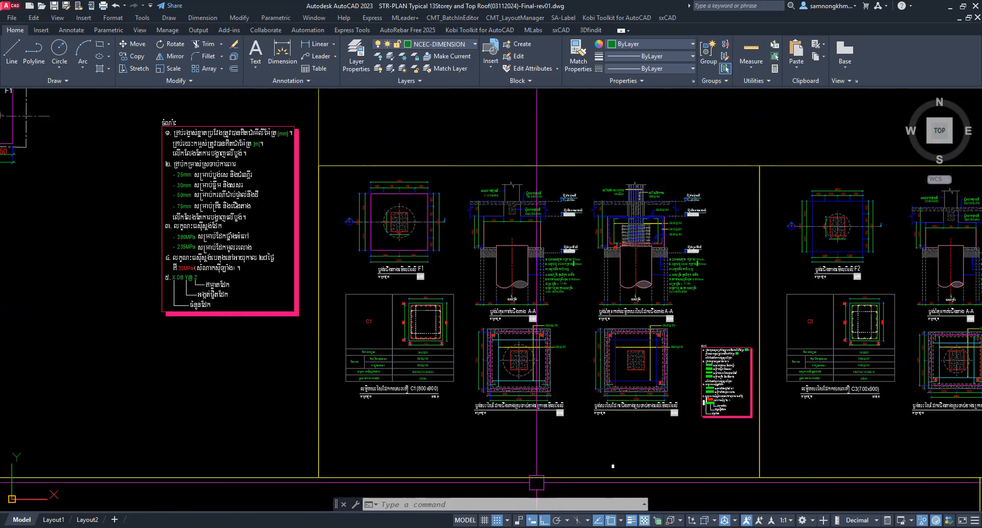
left_click(537, 527)
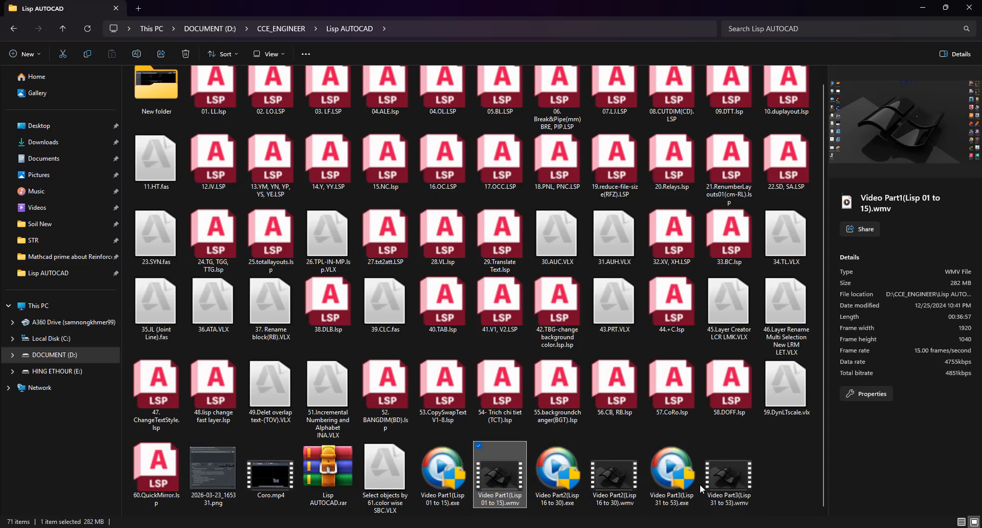
scroll(702, 488, "up", 1)
left_click(923, 7)
scroll(553, 263, "up", 4)
mouse_move(600, 285)
middle_mouse_down()
mouse_move(543, 359)
mouse_move(611, 266)
middle_mouse_up()
scroll(558, 351, "down", 2)
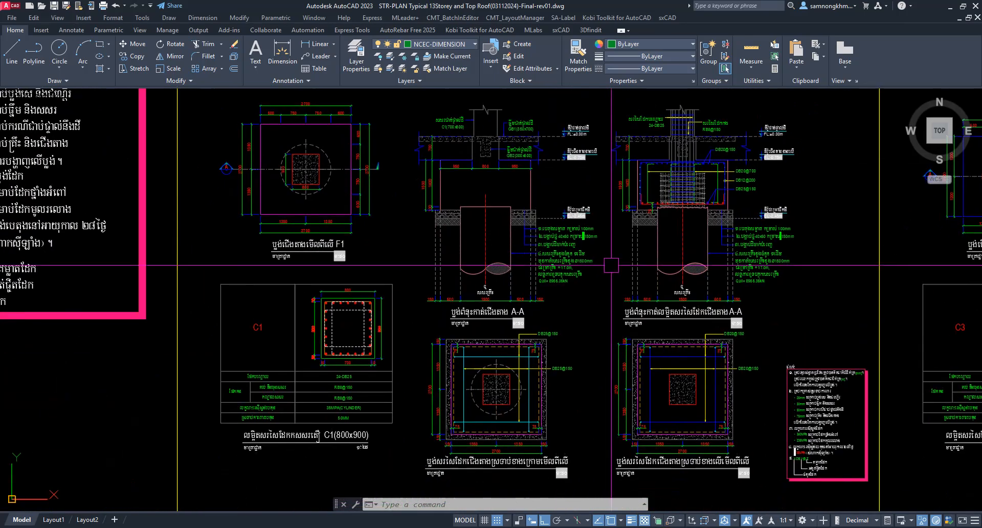
middle_click_drag(633, 317, 612, 318)
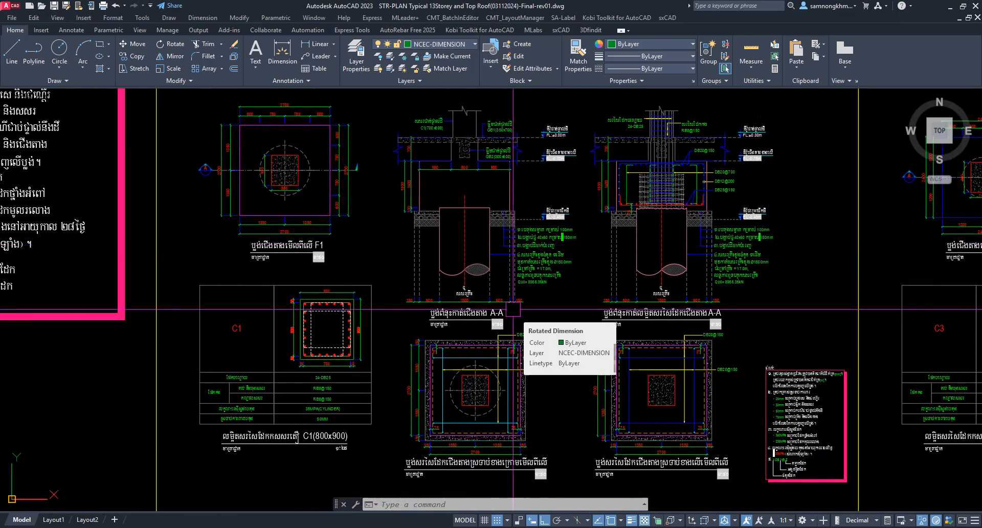
Step: Load the routine 01. LL.lsp from the Lisp AUTOCAD folder as an application
type("APP")
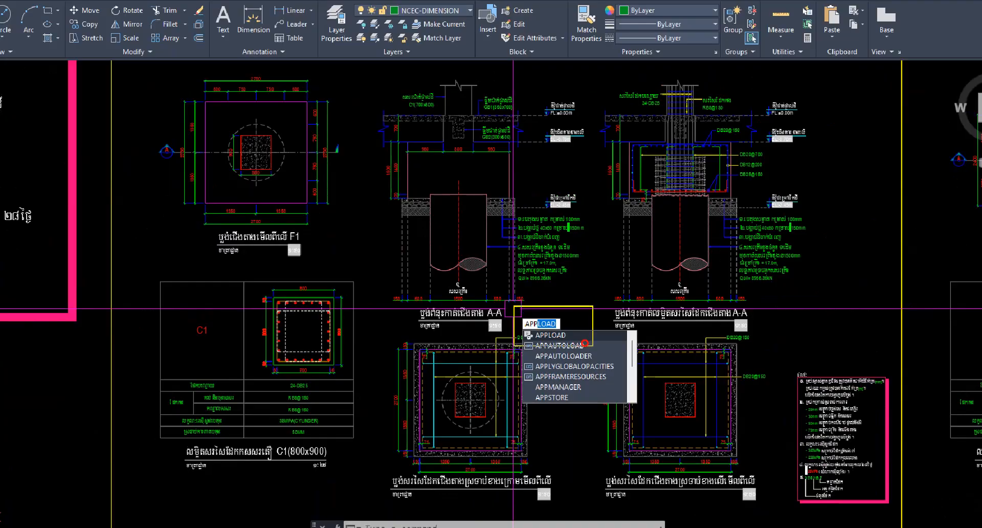
key("Return")
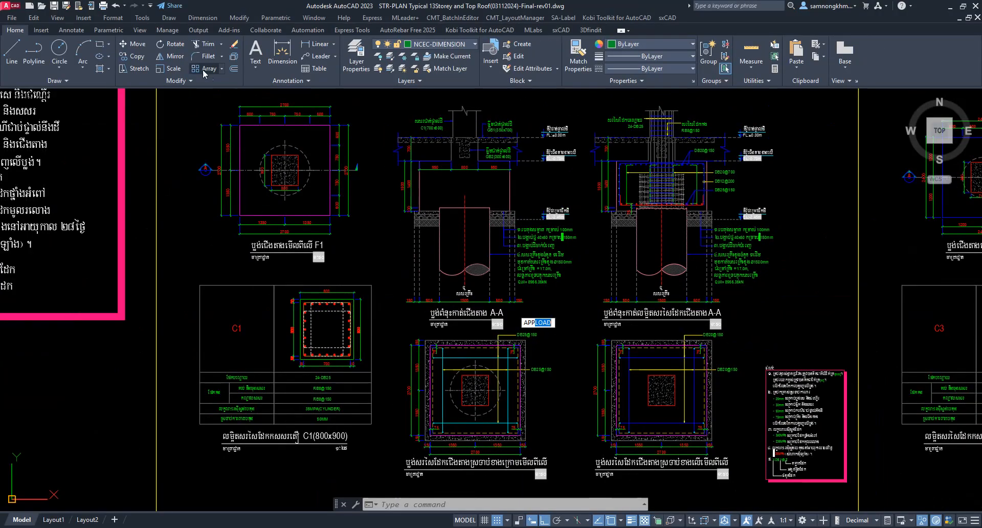
left_click(167, 30)
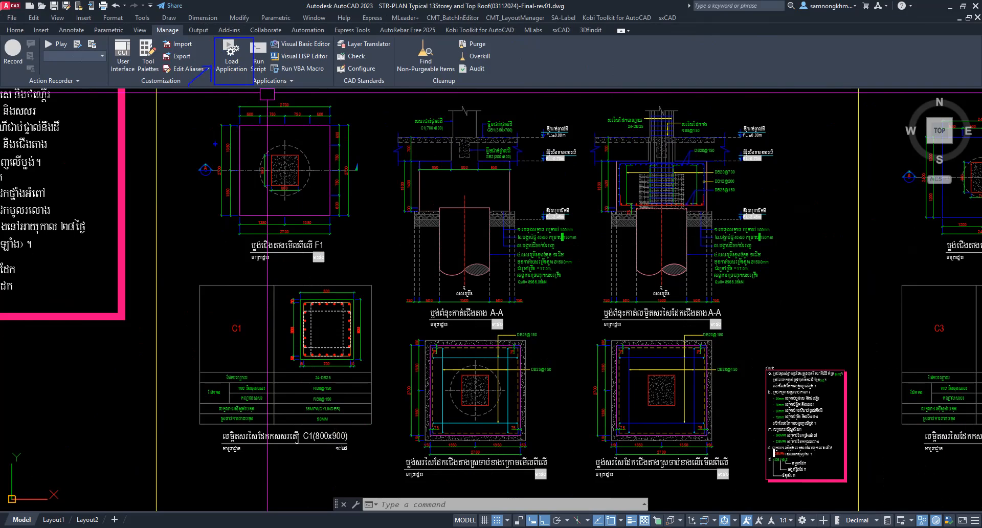
middle_click_drag(526, 226, 527, 279)
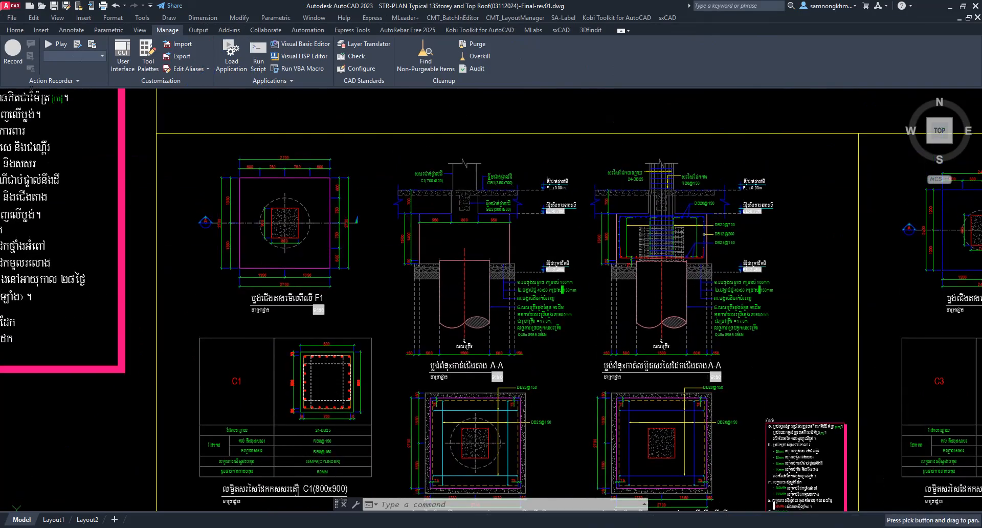
left_click(232, 51)
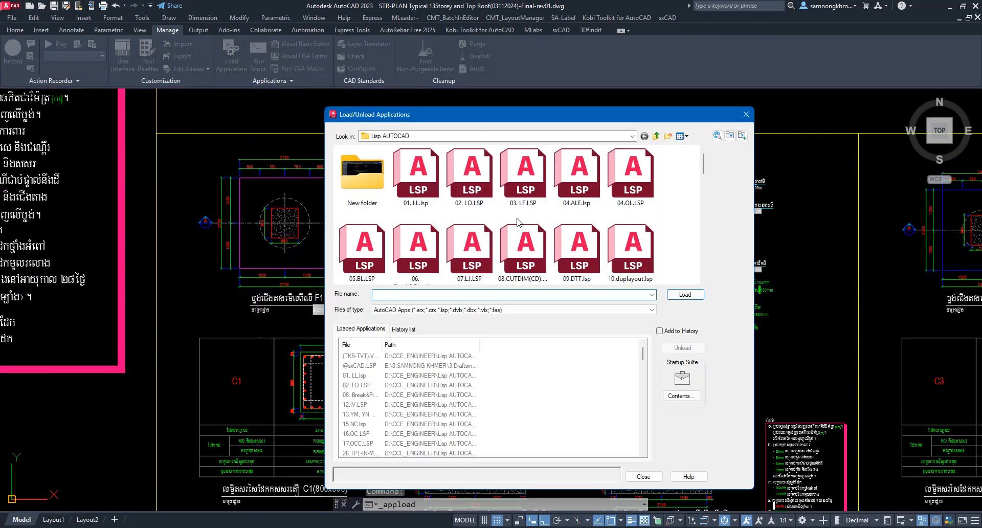
scroll(554, 248, "up", 5)
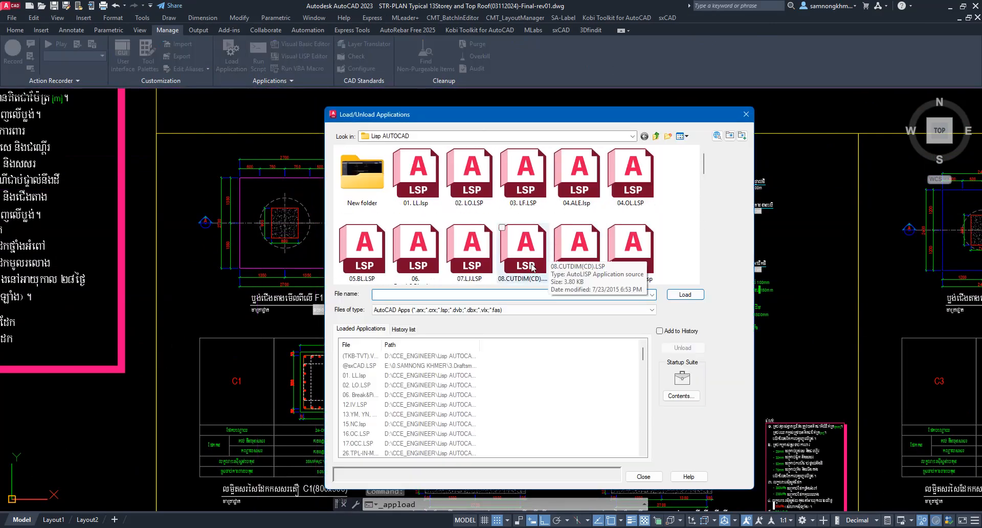
left_click(423, 177)
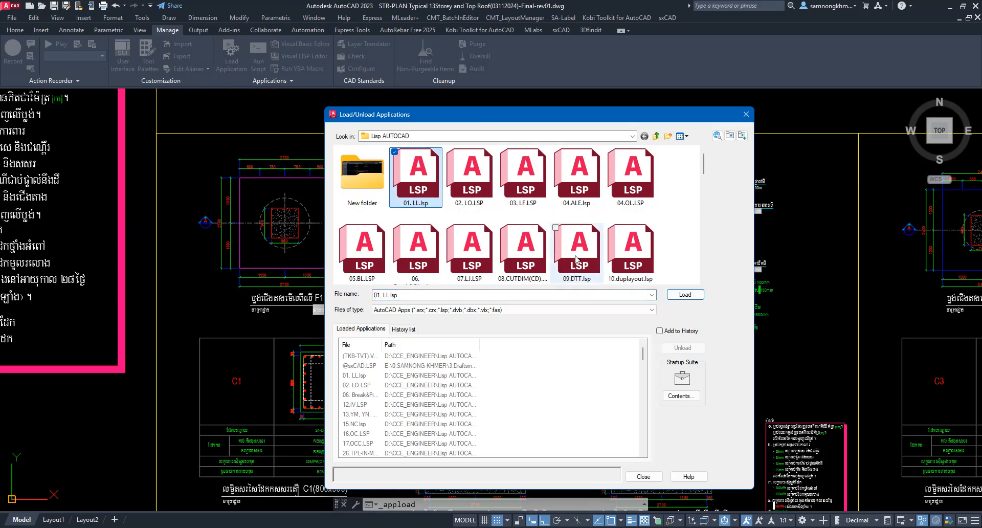
left_click(690, 295)
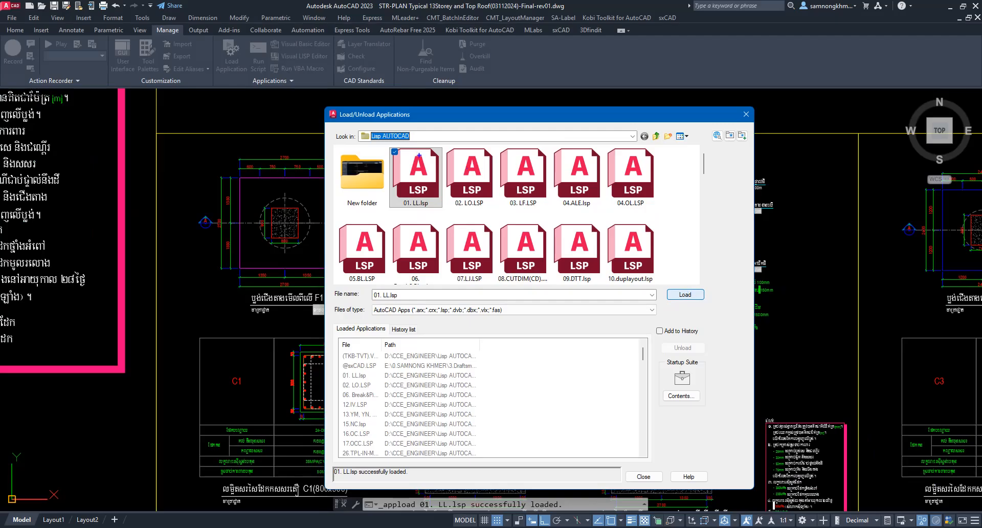
left_click_drag(642, 274, 708, 311, "ctrl")
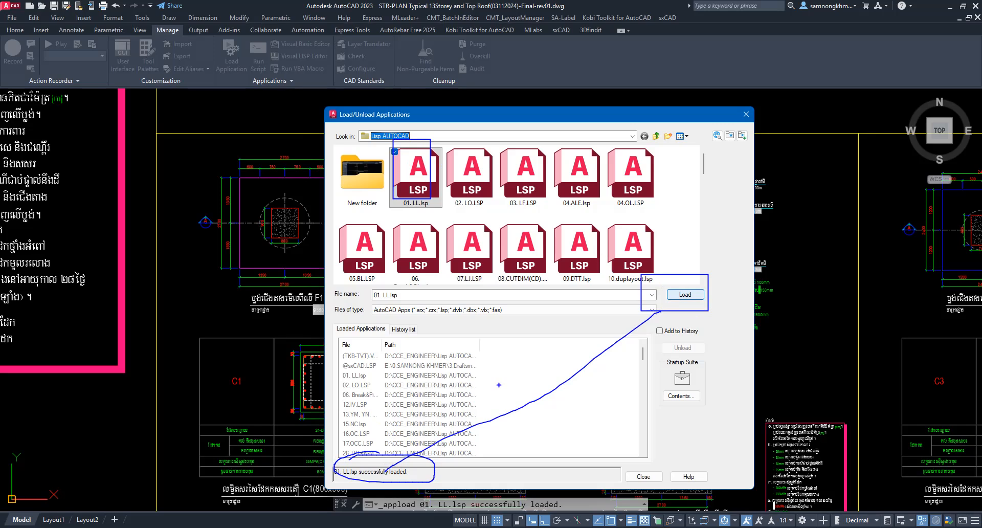
key("Escape")
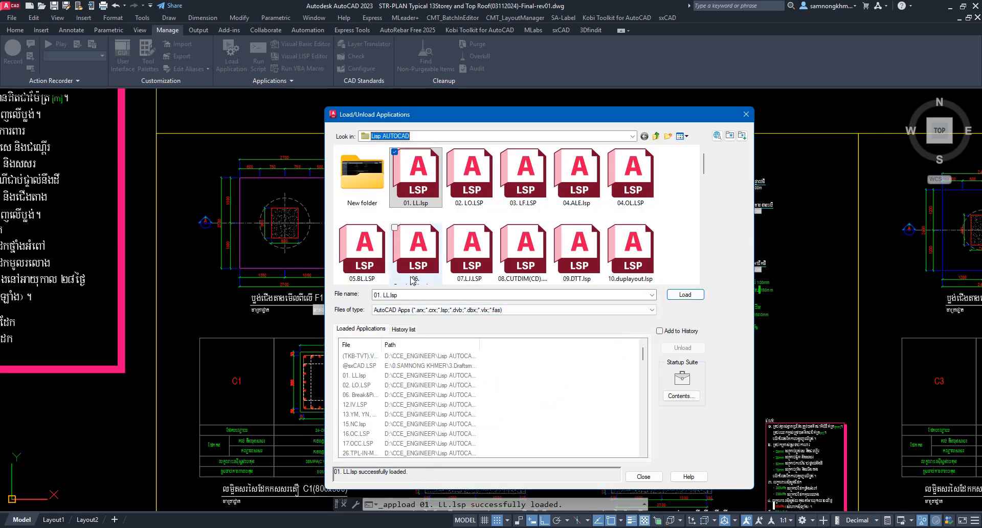
Step: Try to add 01. LL.lsp to the Startup Suite
left_click(683, 396)
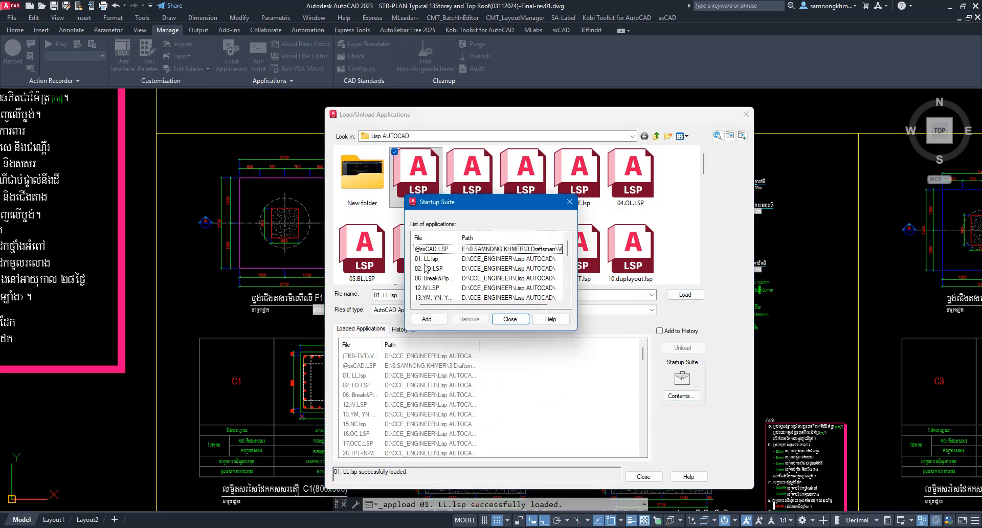
left_click(429, 318)
left_click(450, 229)
left_click(734, 388)
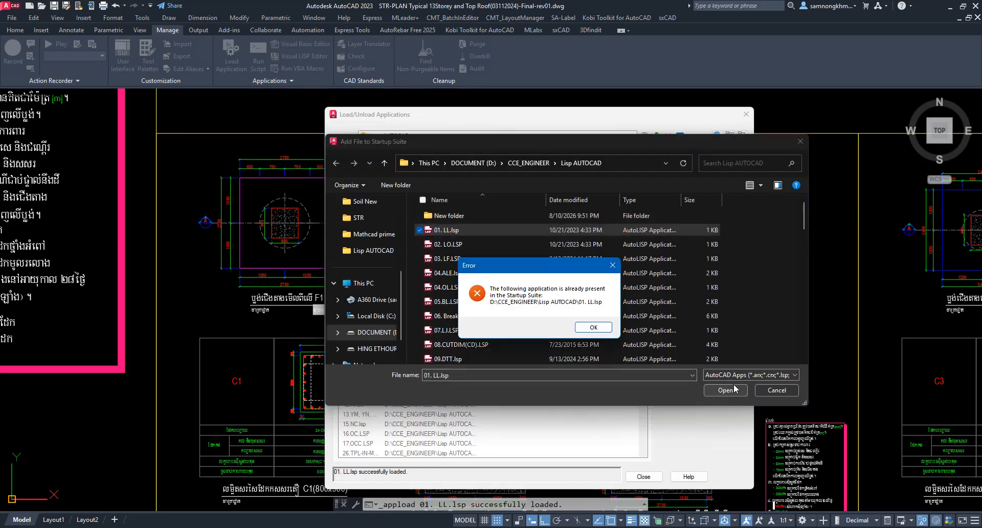
left_click(598, 328)
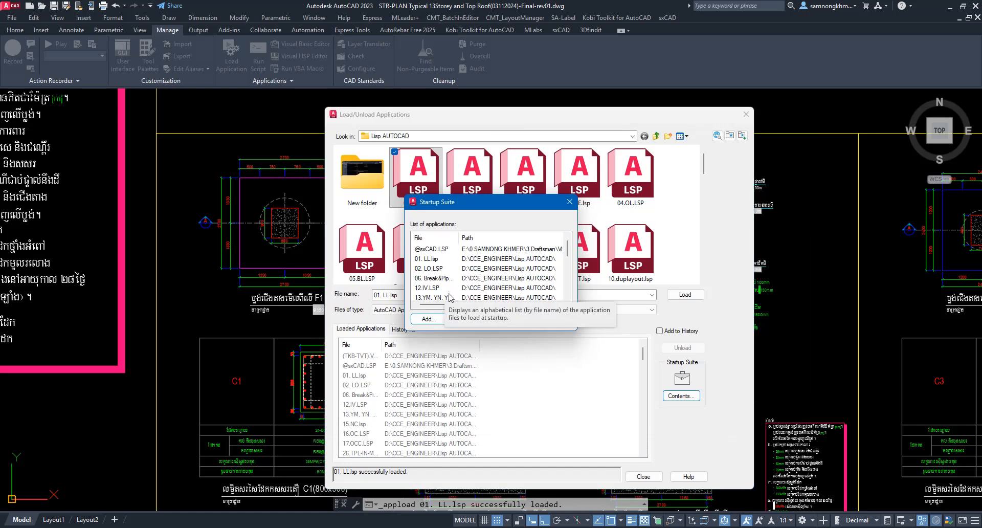
left_click_drag(493, 210, 576, 204)
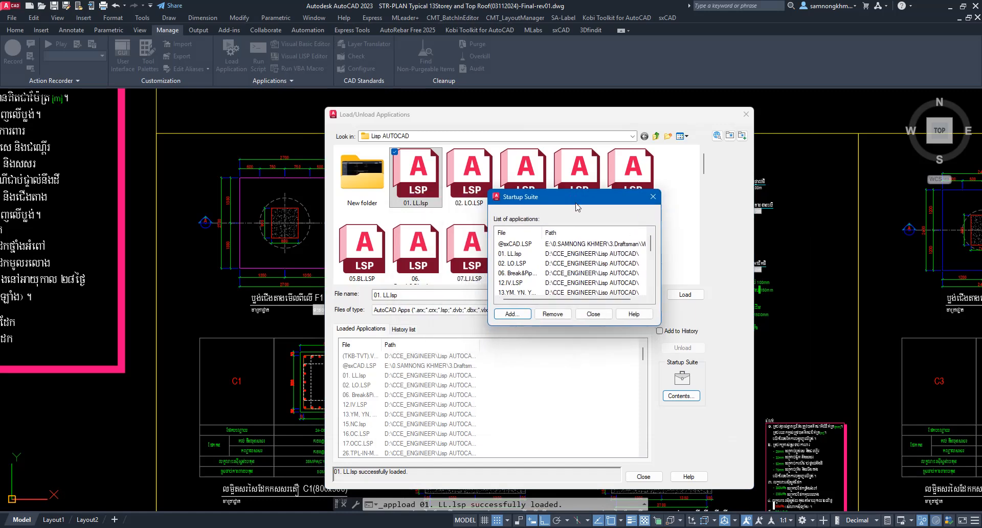
left_click(592, 314)
Step: Close the application loader and use the LL command to isolate the layer of the 1350 dimension below the F1 footing plan
left_click(645, 481)
mouse_move(583, 354)
middle_mouse_down()
mouse_move(640, 308)
mouse_move(655, 379)
middle_mouse_up()
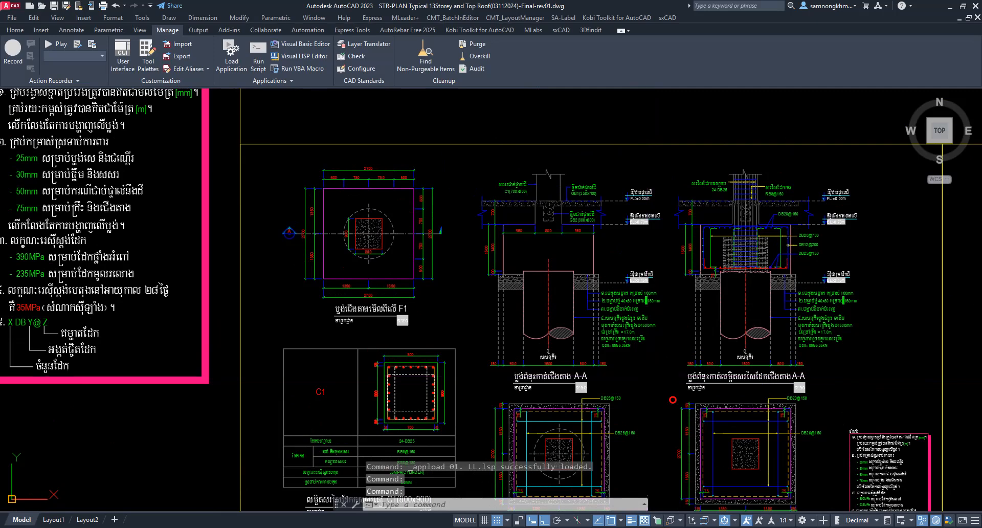
type("LL")
key("space")
scroll(405, 224, "up", 4)
middle_click_drag(377, 276, 545, 223)
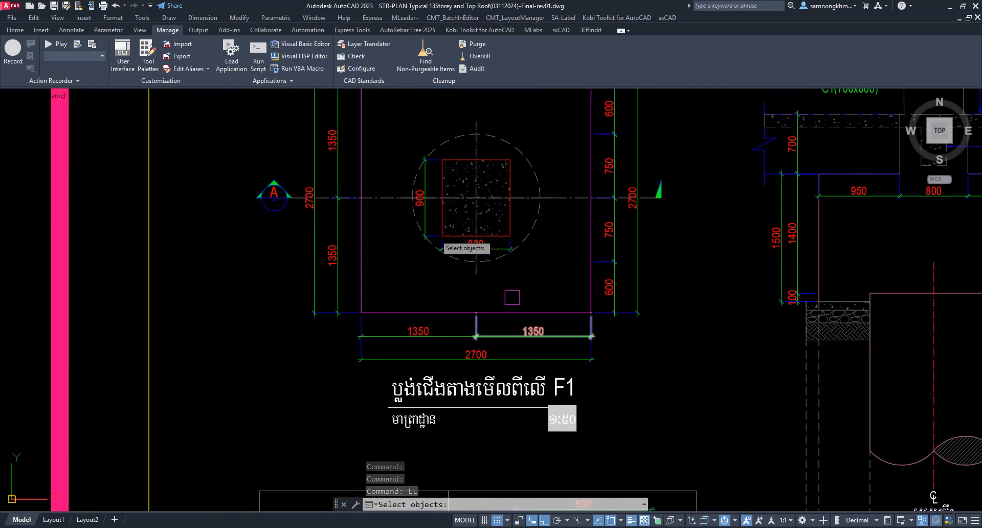
left_click(559, 338)
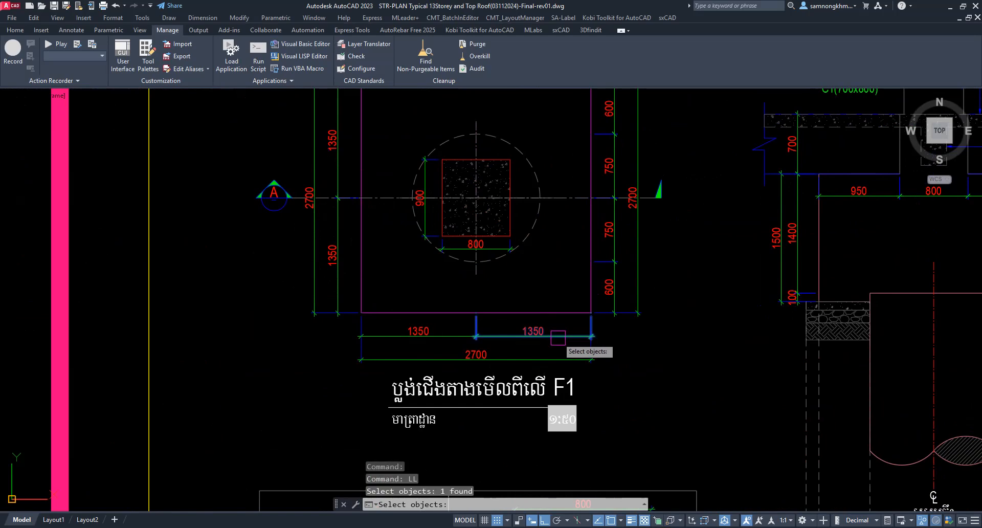
key("space")
scroll(539, 321, "down", 11)
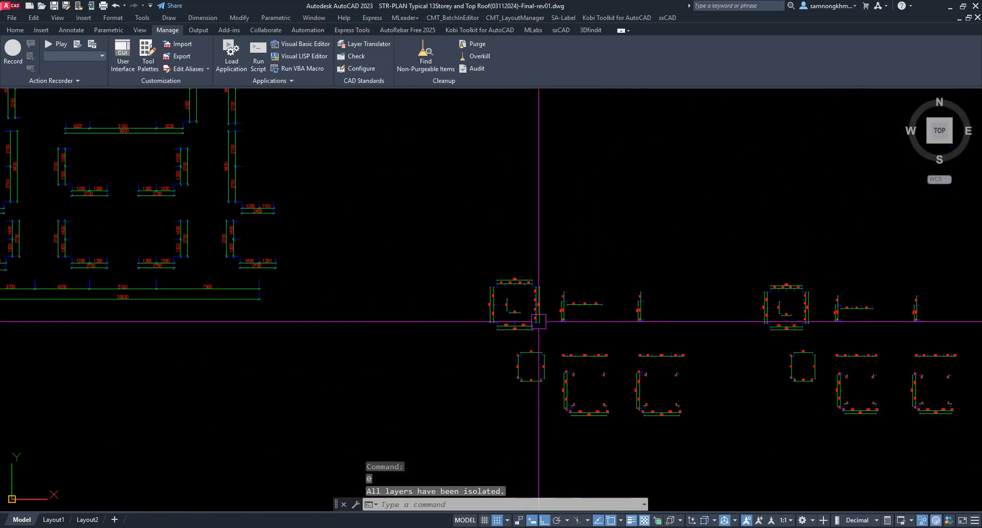
scroll(527, 237, "down", 6)
scroll(287, 217, "up", 8)
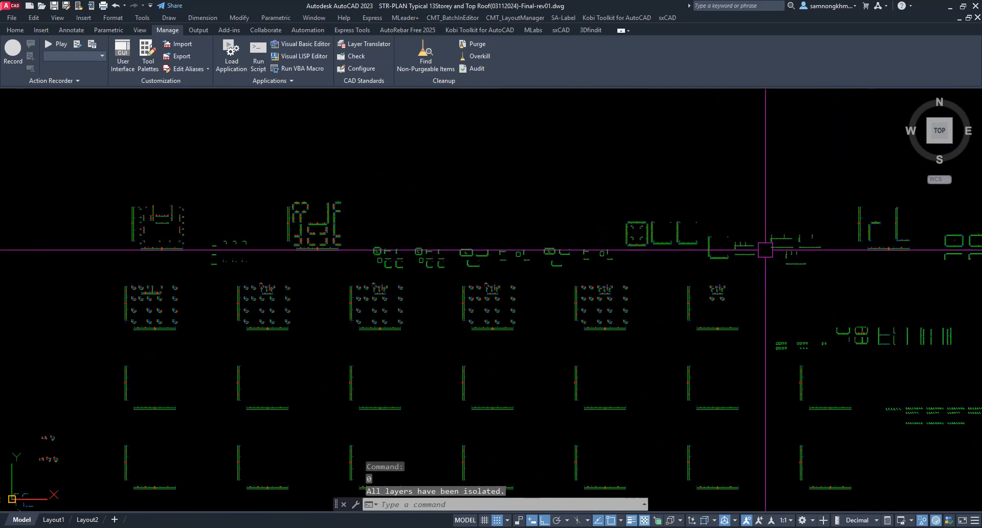
scroll(364, 242, "up", 10)
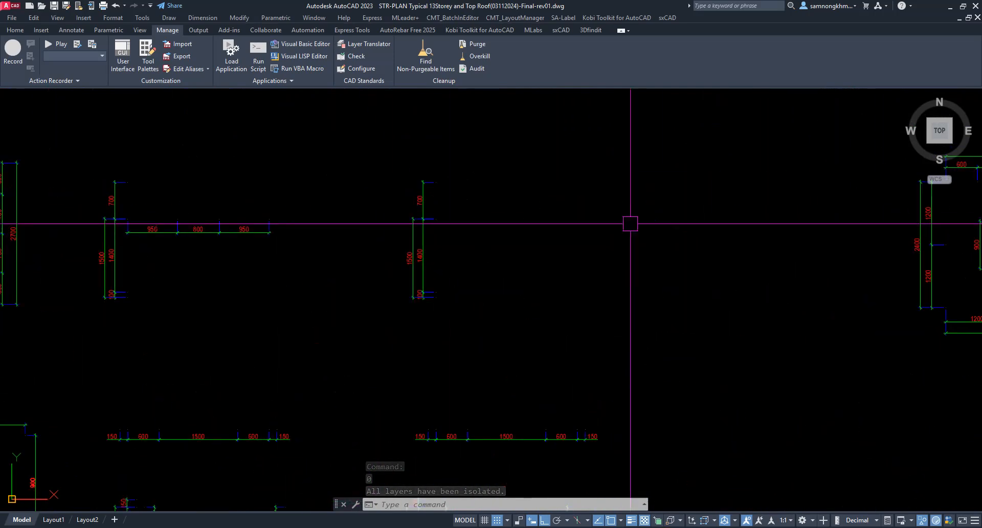
Step: Load the routine 02. LO.LSP and close the application loader
type("app")
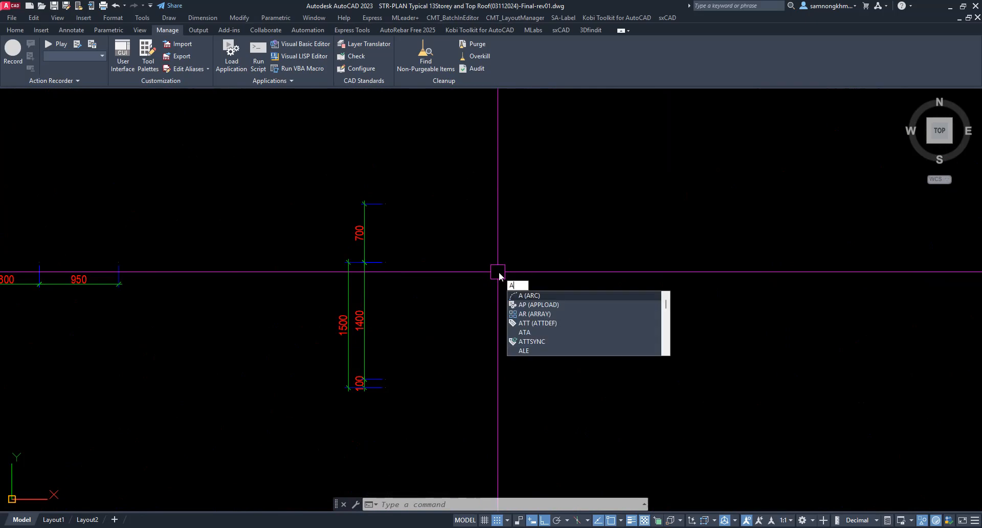
key("Return")
left_click(473, 197)
left_click(673, 294)
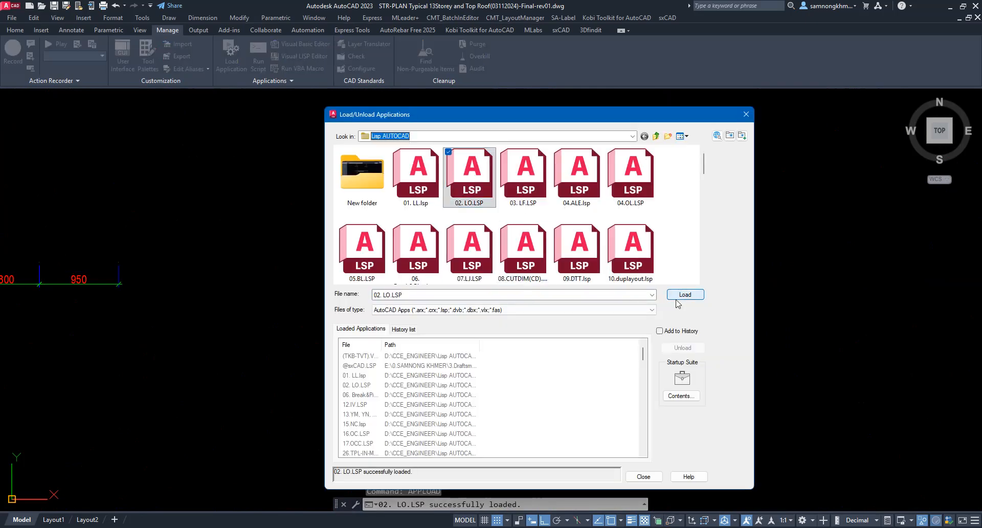
left_click(643, 476)
Step: Turn all layers back on with the LO command
type("lo")
key("Return")
middle_click_drag(584, 210, 273, 170)
scroll(640, 249, "up", 4)
middle_click_drag(640, 250, 551, 365)
scroll(593, 333, "down", 4)
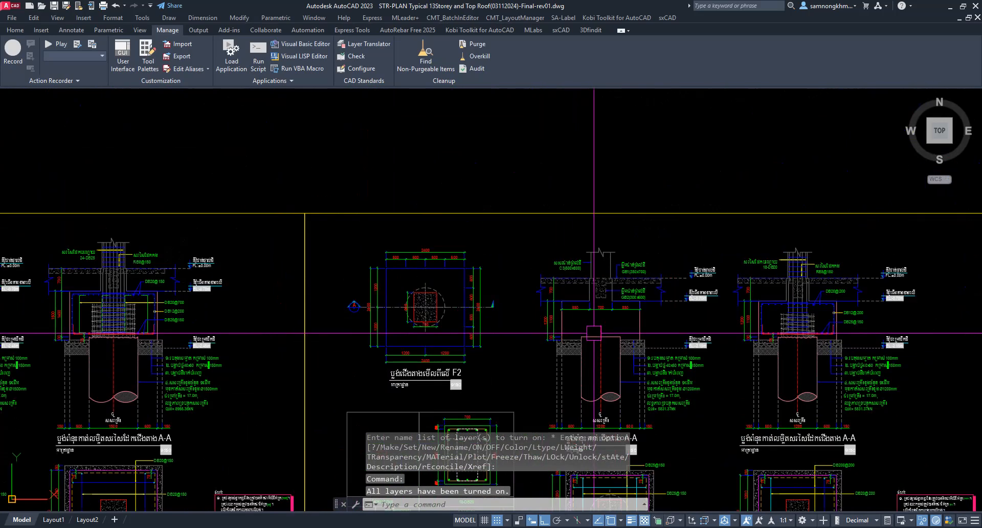
Step: Load the routine 04.ALE.lsp and close the application loader
middle_click_drag(593, 333, 633, 299)
type("App")
key("Return")
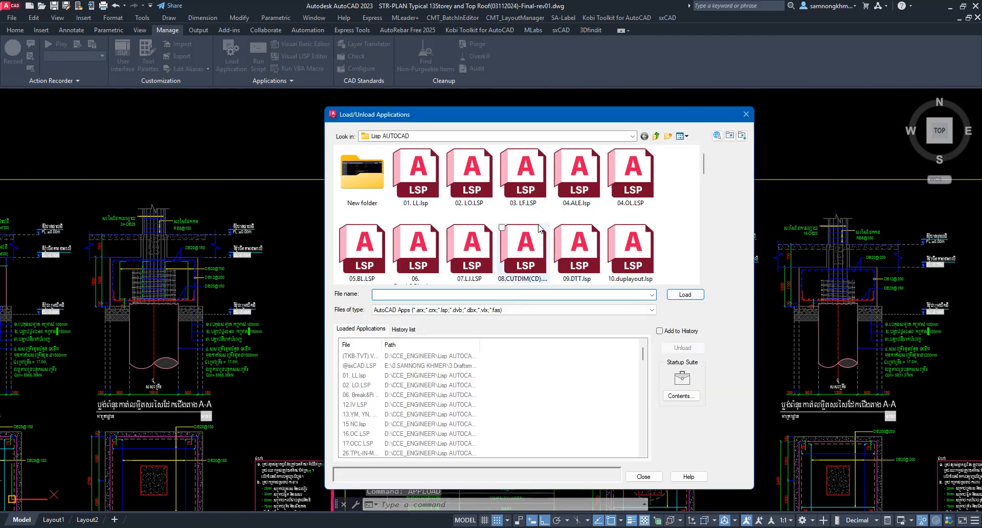
left_click(584, 205)
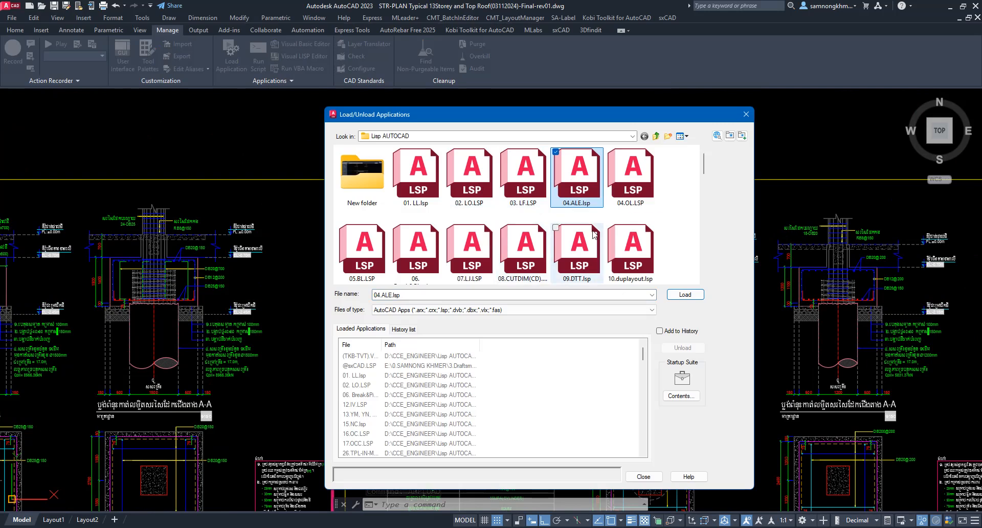
left_click(684, 294)
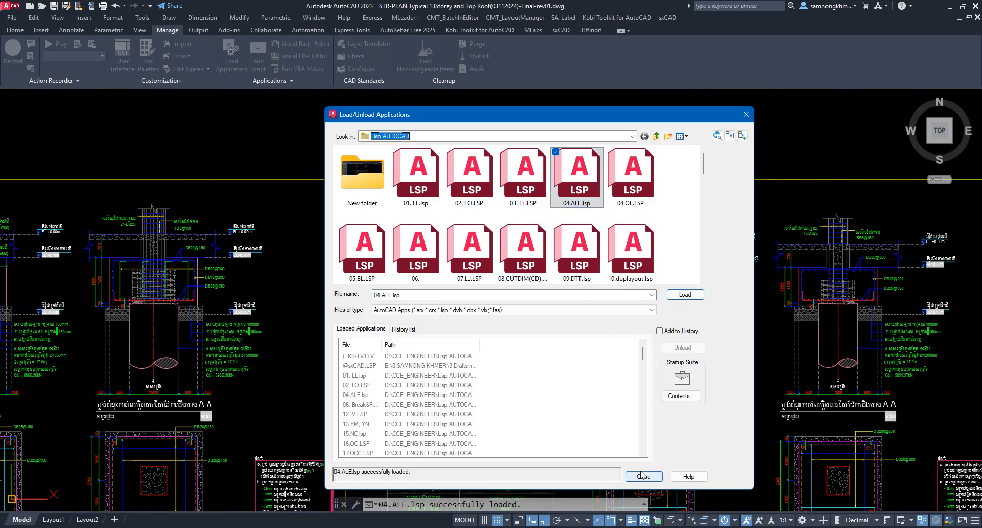
left_click(643, 476)
mouse_move(556, 195)
middle_mouse_down()
mouse_move(563, 279)
mouse_move(550, 380)
middle_mouse_up()
scroll(523, 277, "up", 2)
middle_click_drag(521, 276, 509, 349)
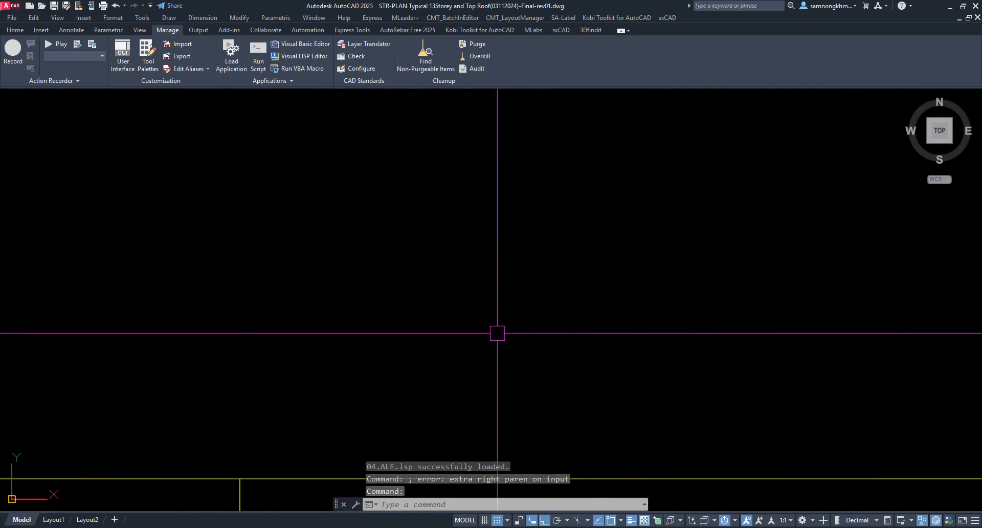
scroll(499, 332, "down", 2)
type("ATT")
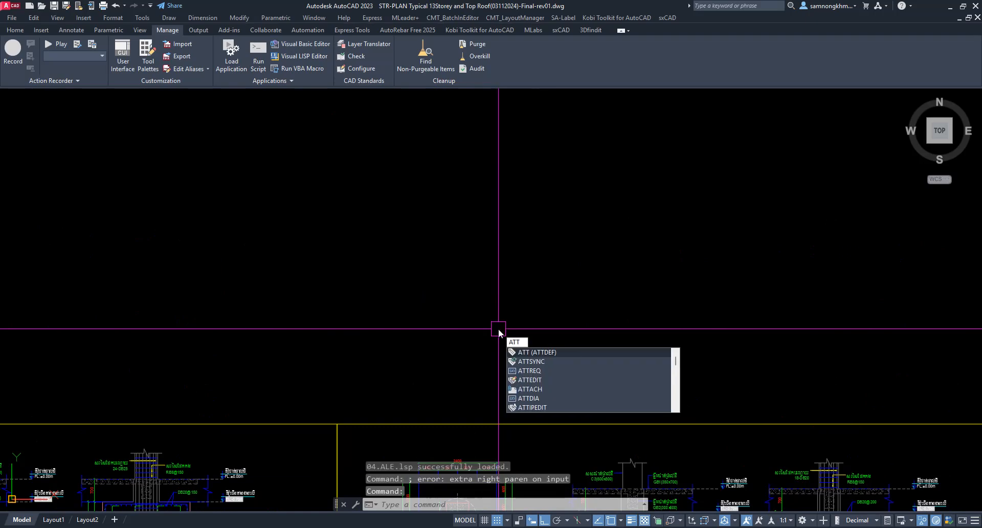
type("R")
key("Escape")
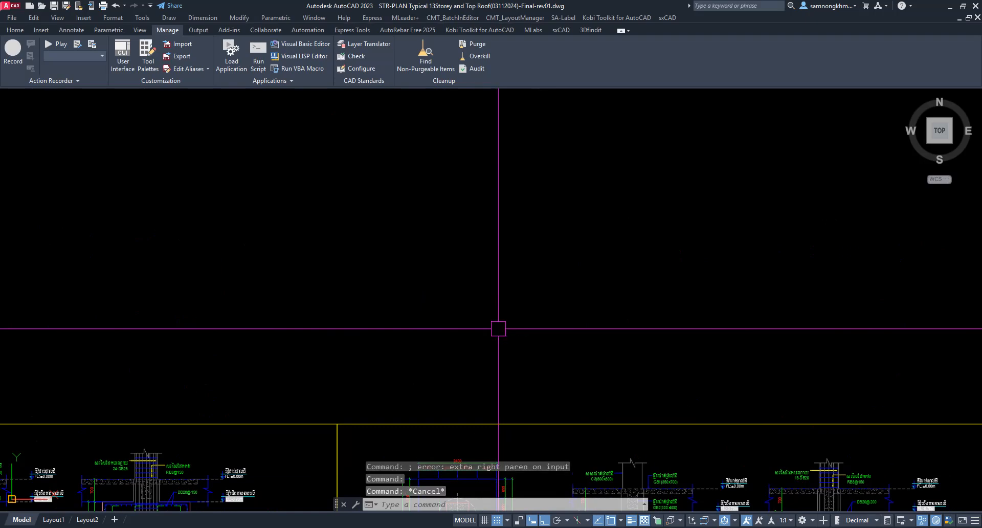
key("Escape")
Step: Define an attribute with tag, prompt and default %%p0.00 and place it in the empty area above the footing details
type("at")
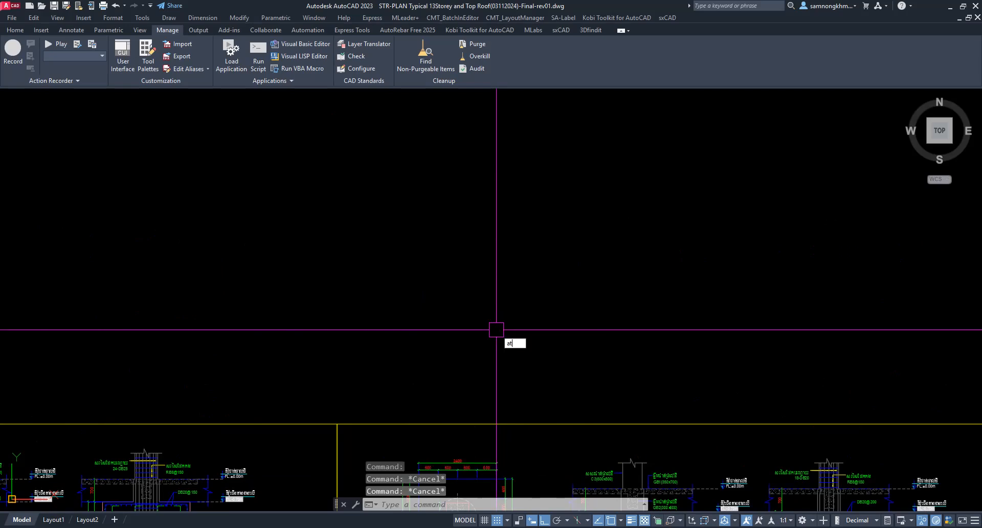
type("t")
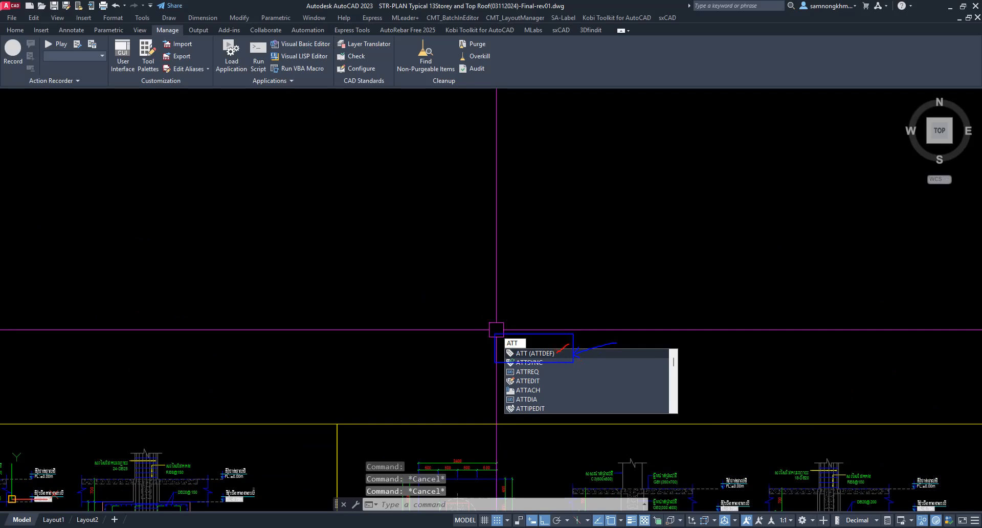
left_click(532, 354)
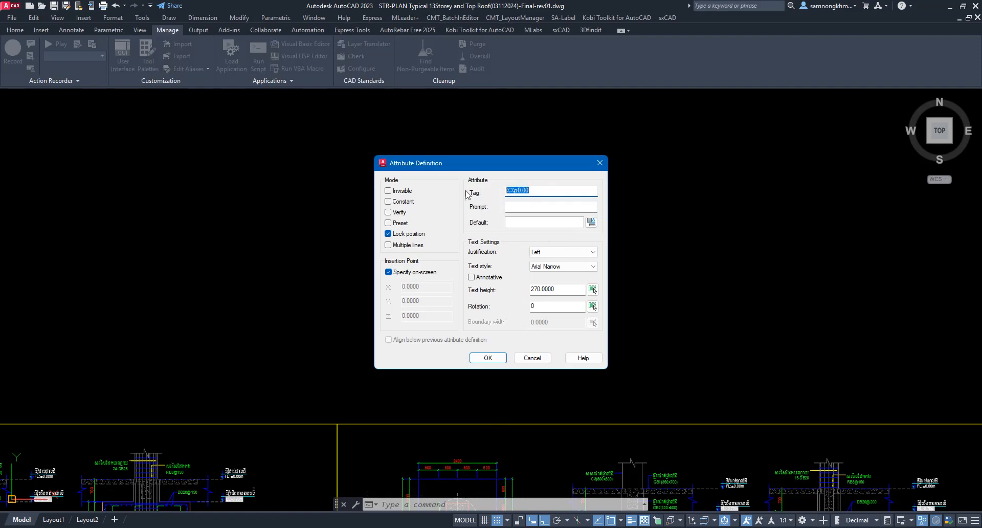
left_click(513, 205)
type("%%p0.00")
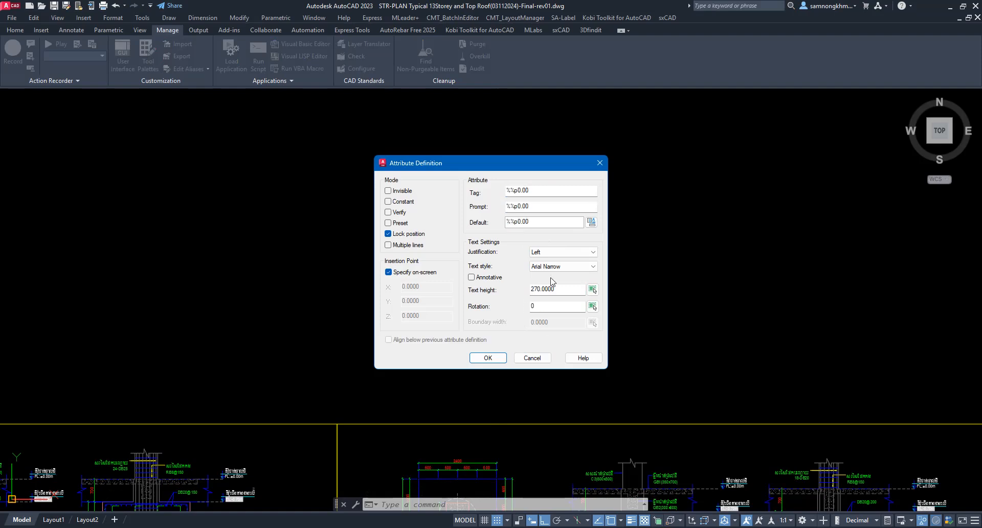
left_click(503, 354)
scroll(522, 266, "up", 5)
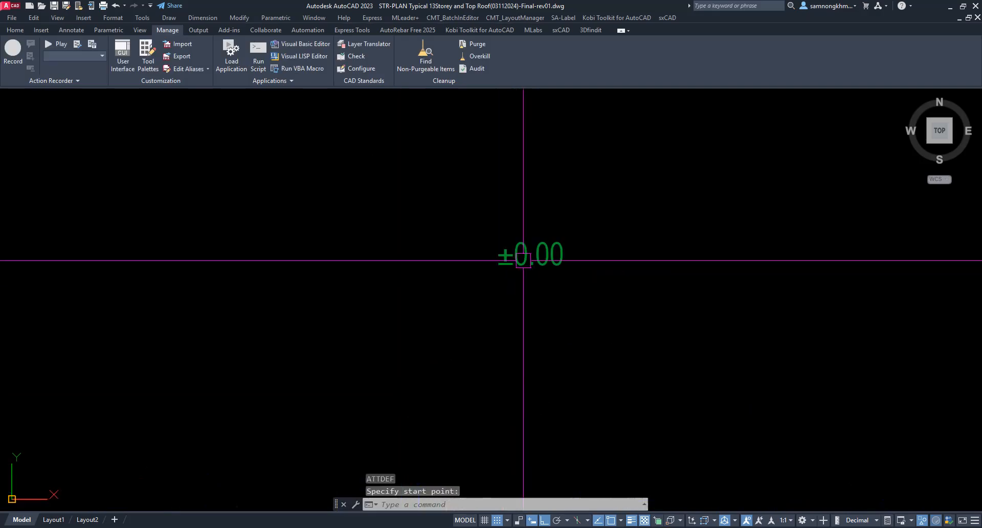
Step: Edit the ±0.00 attribute definition, adding the suffix m to its tag, prompt and default
left_click(522, 266)
double_click(523, 266)
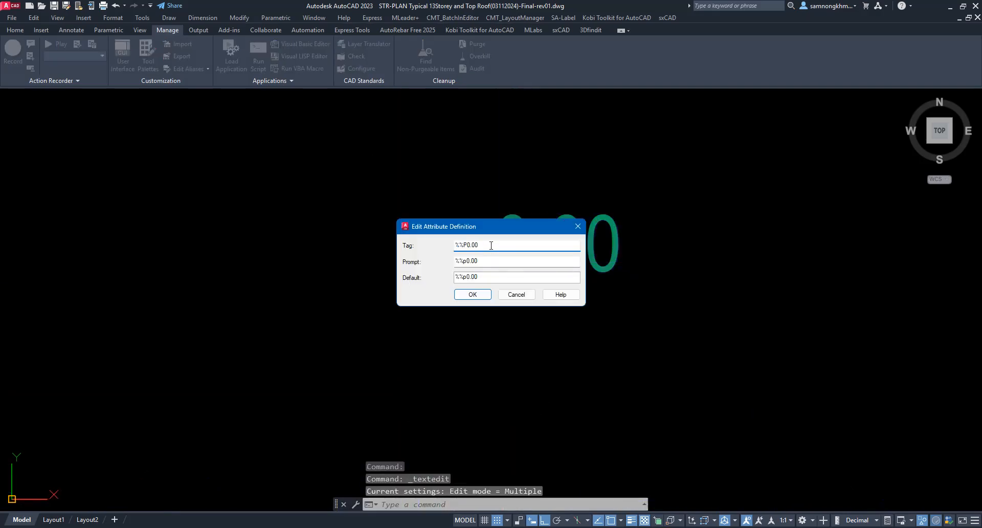
type("m")
left_click(487, 262)
left_click(486, 277)
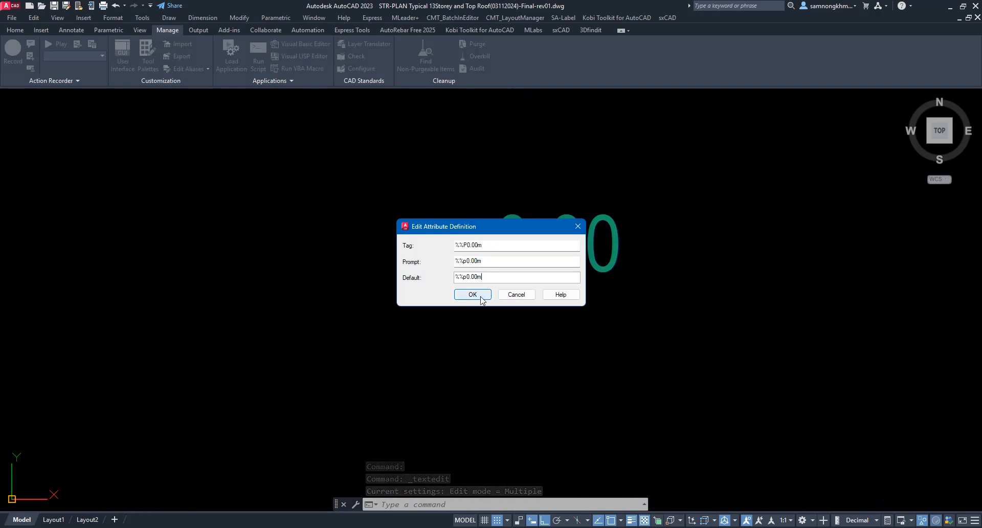
left_click(472, 294)
key("Escape")
double_click(624, 249)
left_click(501, 297)
key("Escape")
Step: Convert the ±0.00M attribute into block 33223 with its base point at the text's lower-left corner, keeping the default value
scroll(657, 291, "down", 2)
left_click(743, 295)
left_click(546, 285)
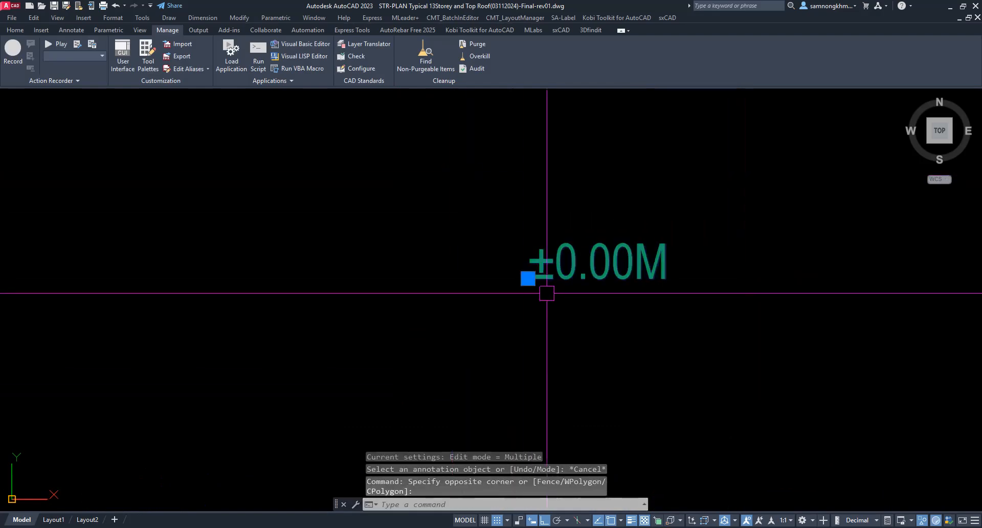
left_click(398, 181)
left_click(797, 338)
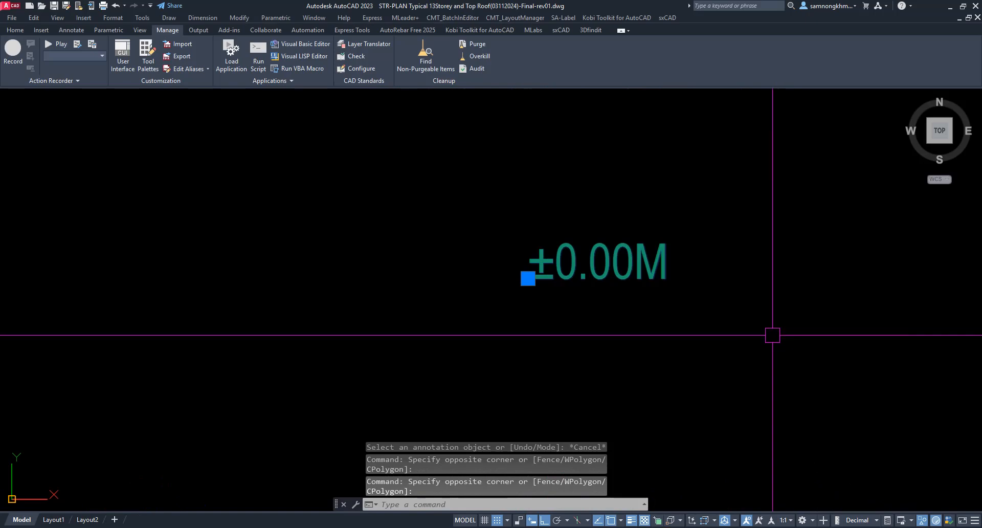
key("Return")
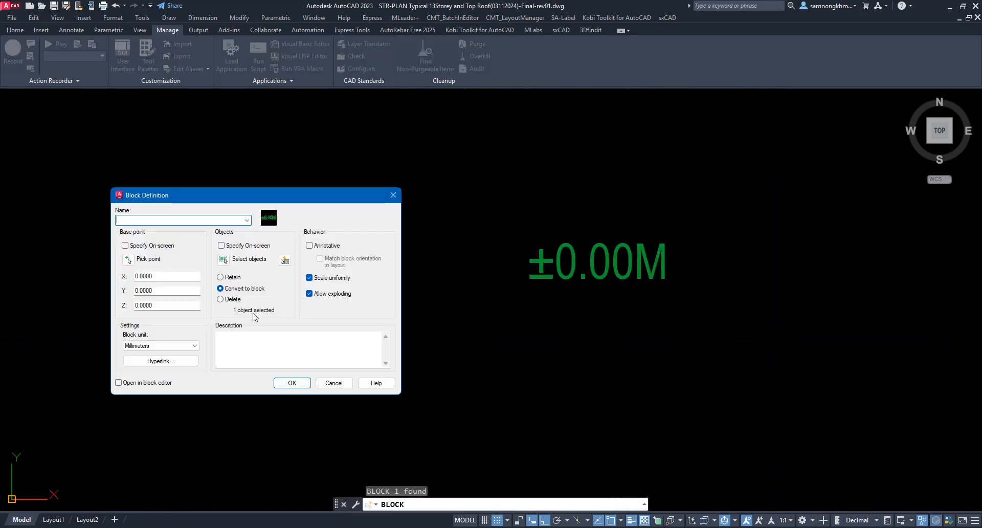
left_click(129, 259)
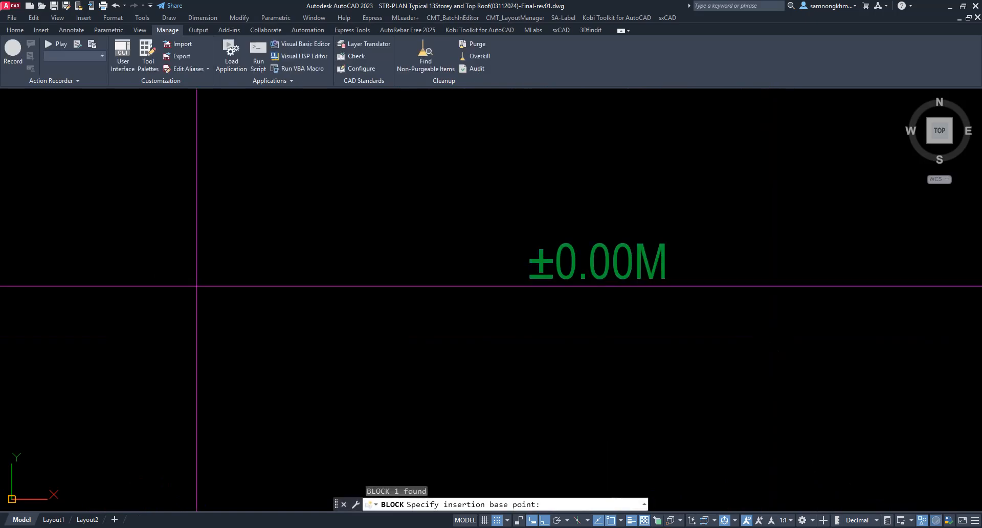
left_click(526, 276)
left_click(291, 383)
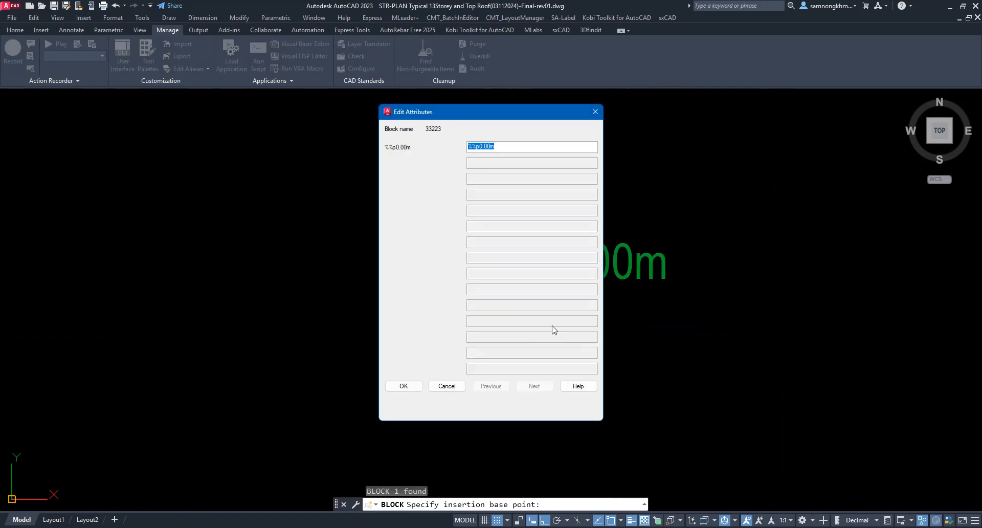
left_click(403, 388)
left_click(581, 276)
key("Escape")
Step: Draw a horizontal level line leftward from the lower-left corner of the ±0.00m text
middle_click_drag(621, 253, 662, 351)
left_click(284, 237)
key("Escape")
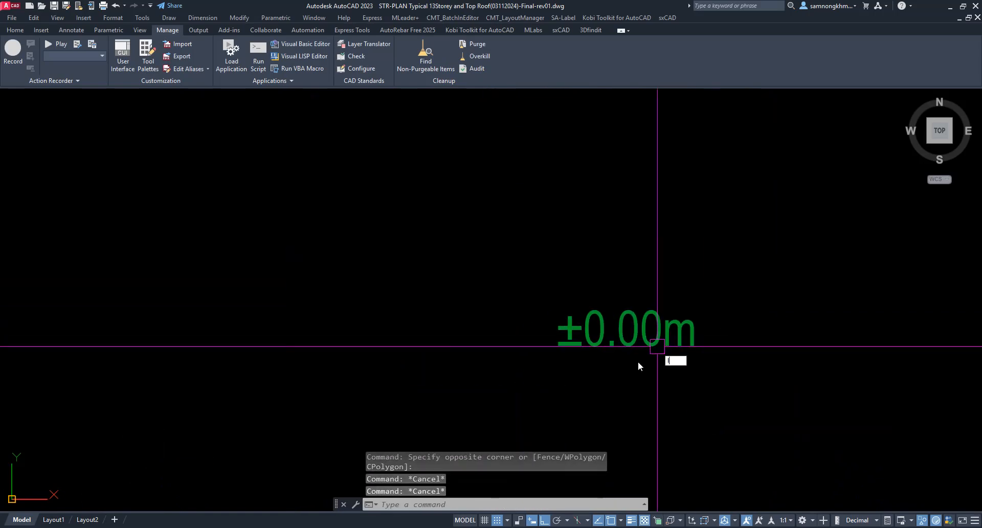
type("l")
key("Return")
left_click(557, 345)
scroll(419, 337, "down", 4)
left_click(243, 340)
key("Escape")
key("Escape")
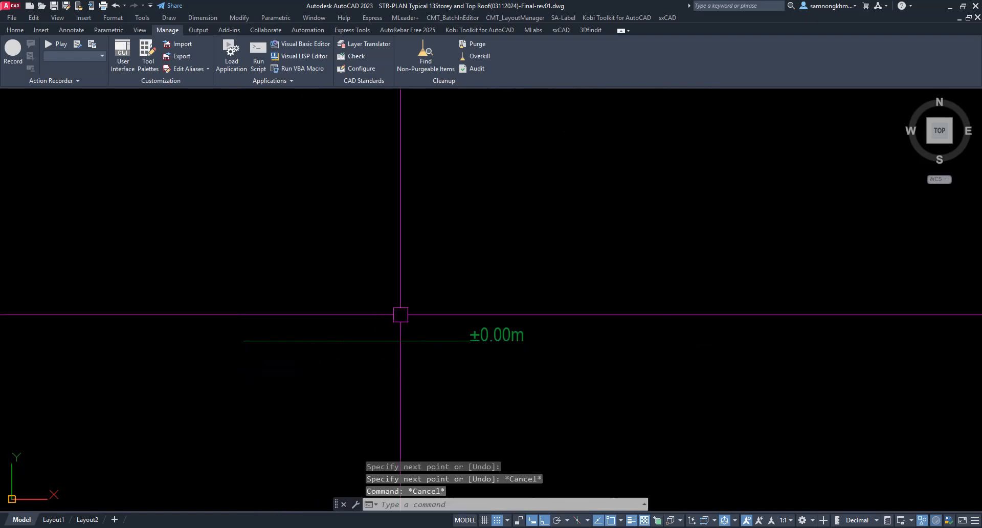
Step: Copy the level line 2500 upward
left_click(401, 314)
left_click(383, 351)
type("co")
key("Return")
left_click(434, 341)
type("2500")
key("Return")
key("Escape")
key("Escape")
scroll(489, 247, "down", 2)
key("Escape")
scroll(535, 287, "up", 2)
scroll(496, 324, "up", 2)
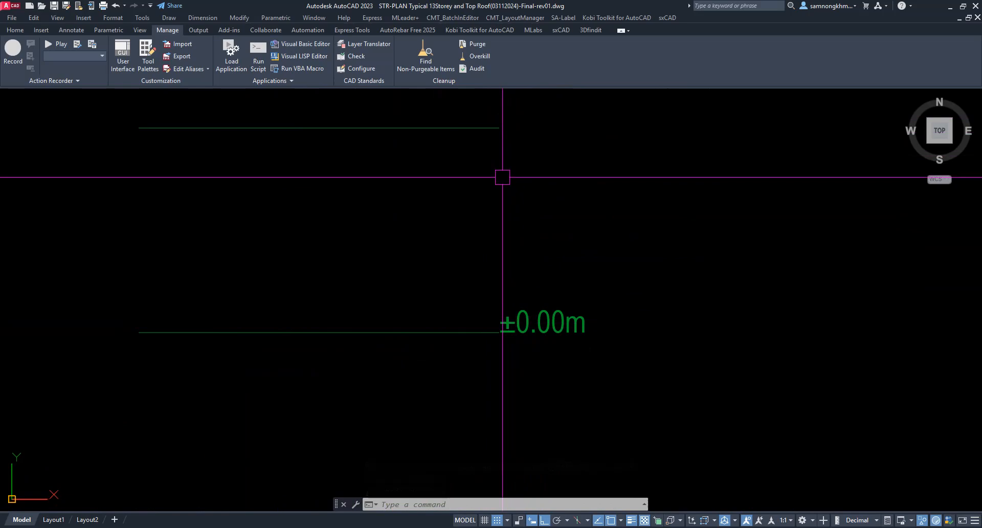
Step: Run the ALE command with scale 1000 to copy the ±0.00m level text from the lower line to the upper line
type("ALE")
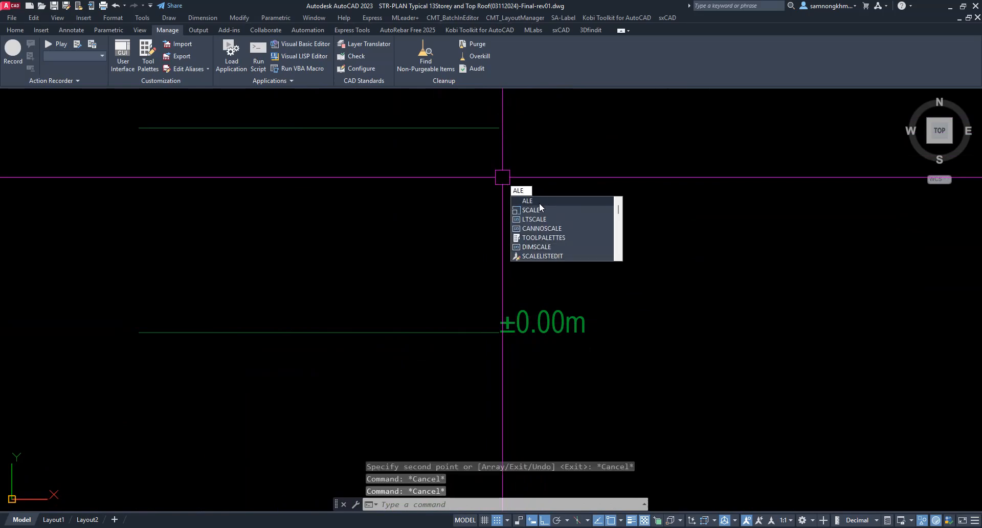
left_click(532, 210)
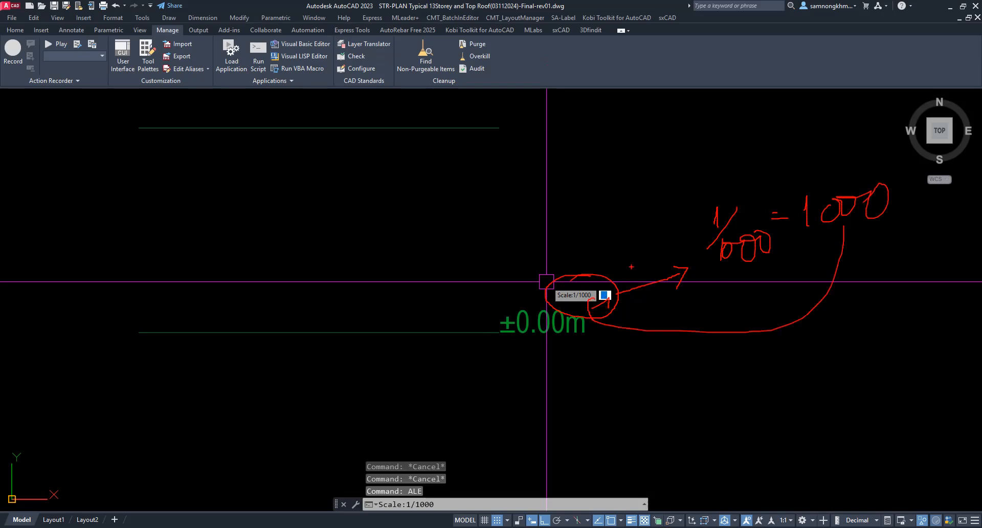
key("Escape")
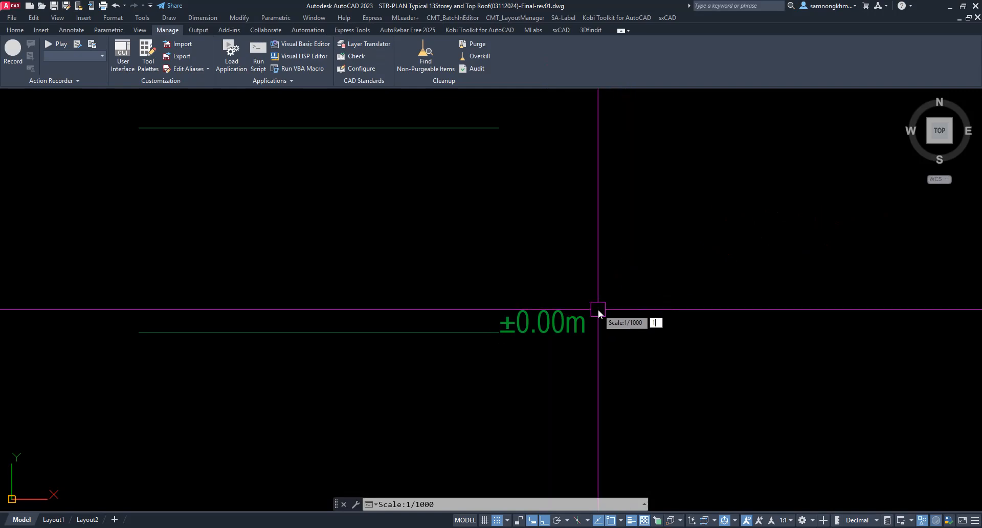
key("Return")
left_click(557, 327)
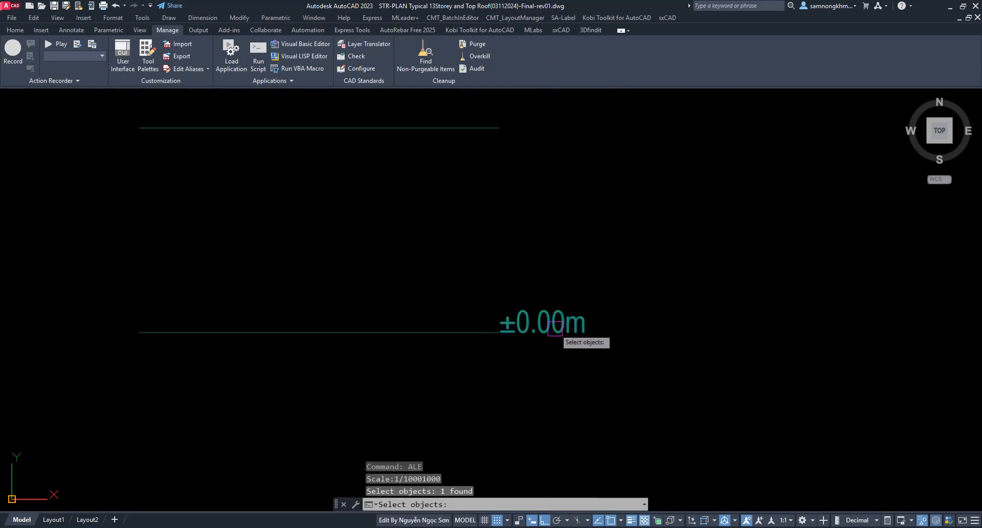
key("Return")
left_click(473, 332)
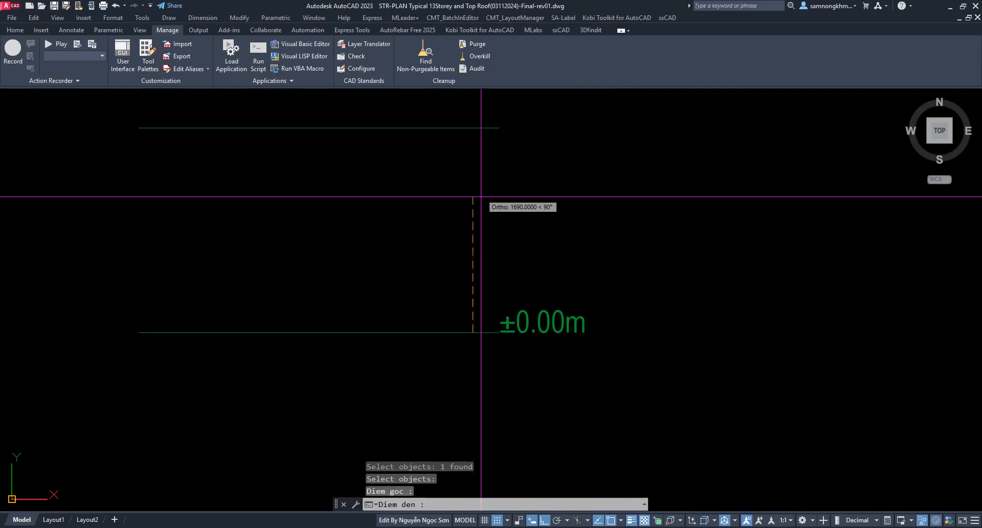
left_click(473, 127)
key("Escape")
middle_click_drag(522, 191, 521, 245)
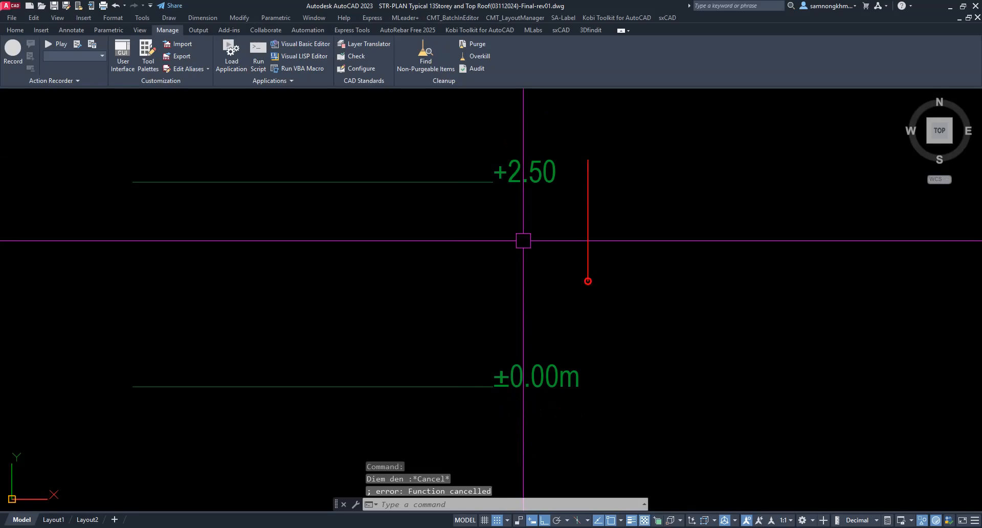
Step: Copy the ±0.00m level line 2500 downward
scroll(523, 240, "down", 3)
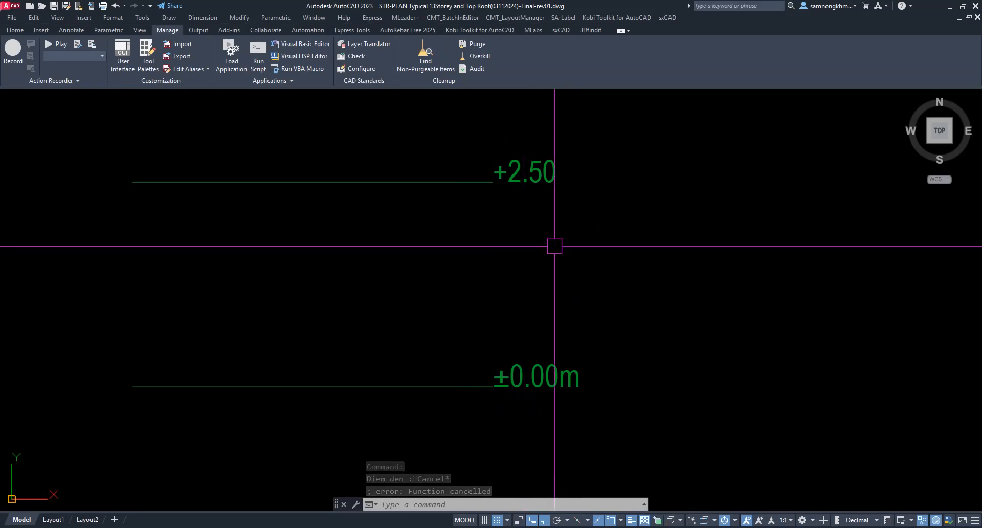
left_click(478, 282)
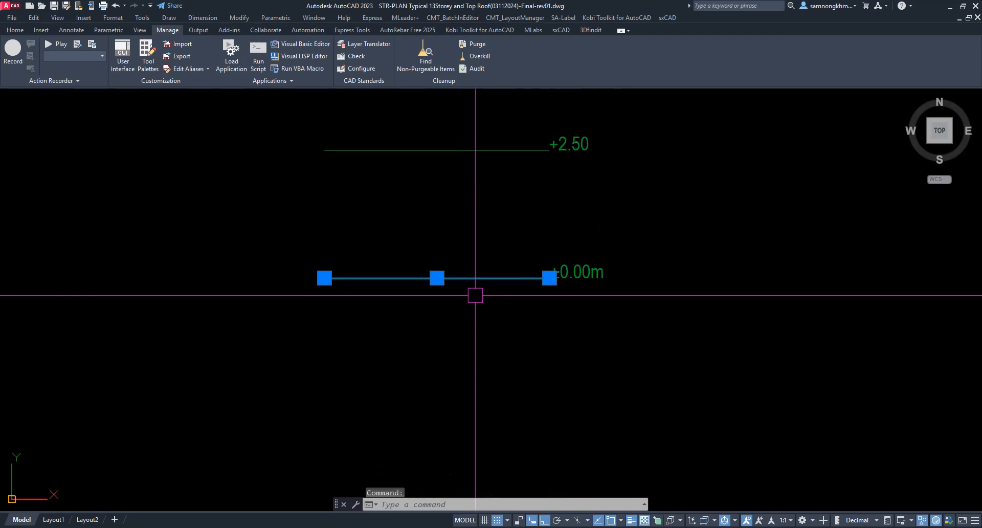
type("co")
key("space")
left_click(658, 266)
type("2500")
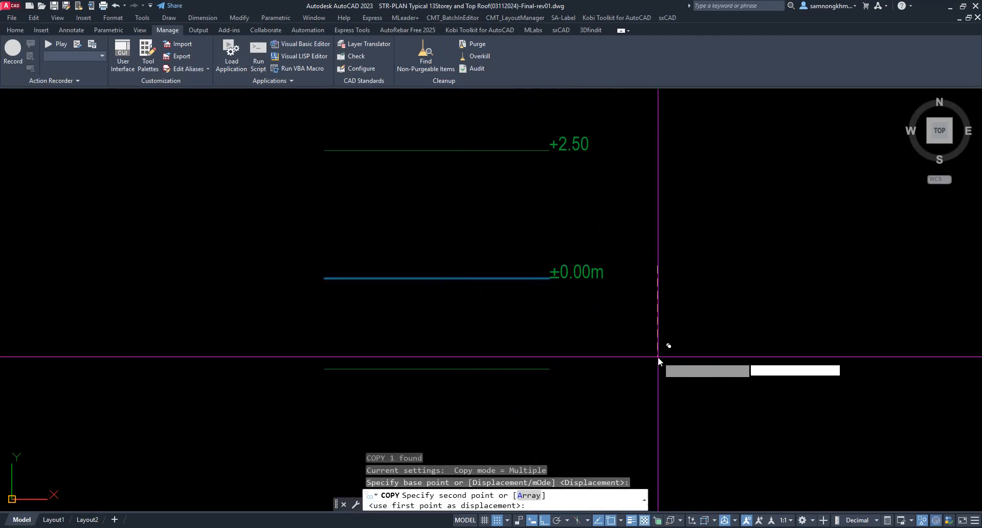
key("Return")
key("Escape")
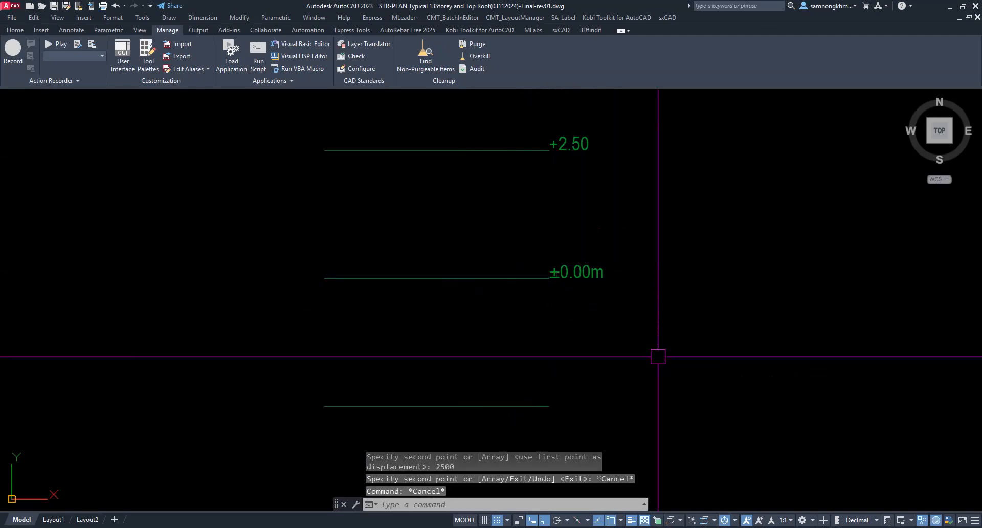
Step: Run the ALE command with scale 1 to copy the ±0.00m level text from its line to the lowest line
type("ale")
key("Return")
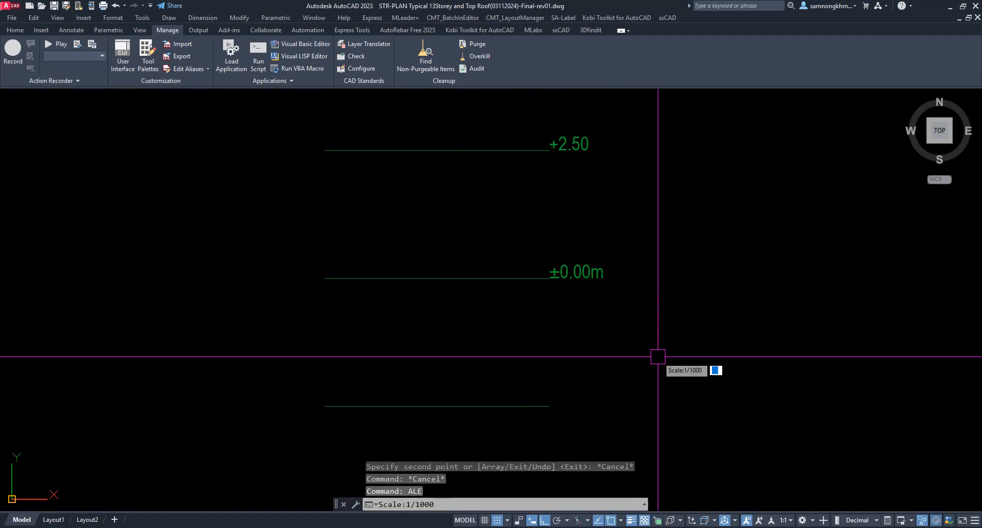
type("1")
key("Return")
left_click(592, 269)
key("Return")
left_click(526, 279)
left_click(526, 406)
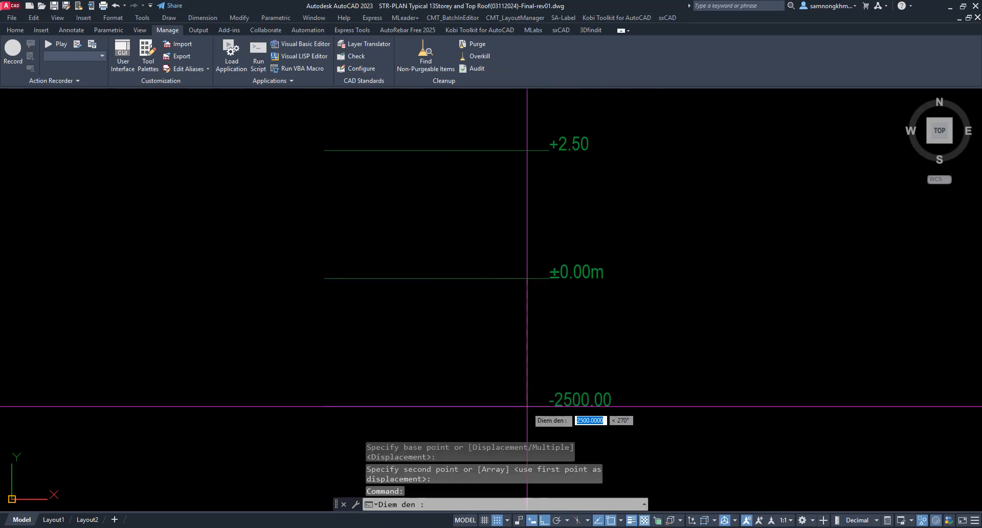
key("Escape")
scroll(580, 420, "up", 2)
left_click(478, 319)
key("Escape")
scroll(646, 368, "down", 2)
key("Escape")
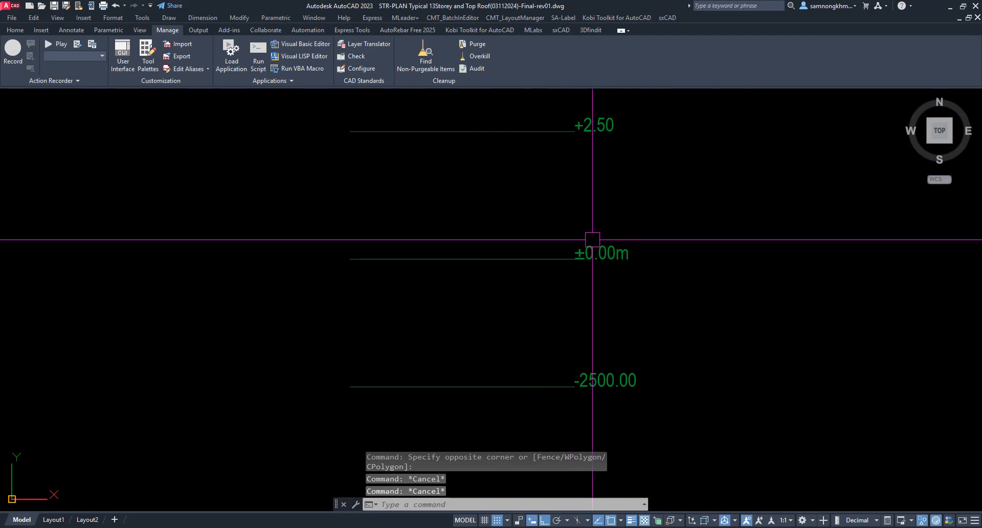
middle_click_drag(635, 289, 634, 296)
key("ctrl+1")
key("Escape")
key("ctrl+2")
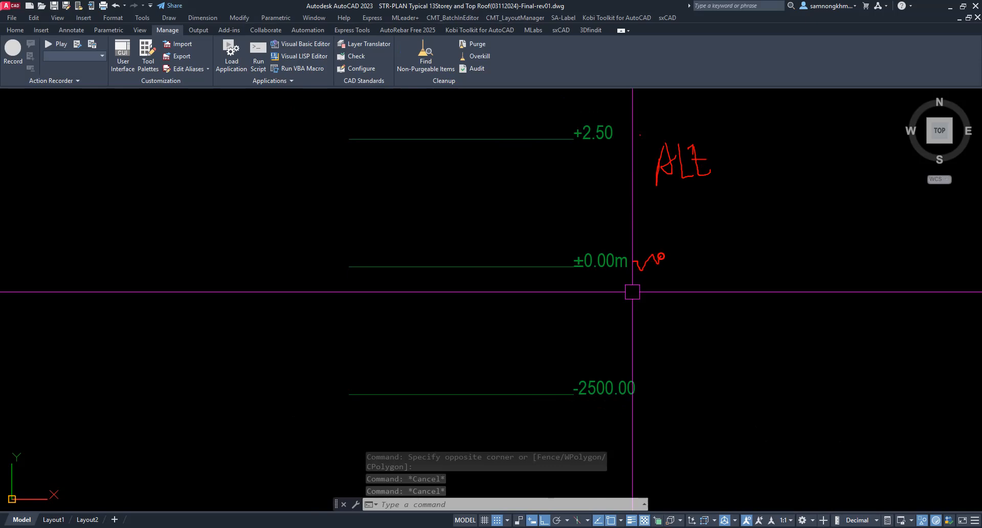
key("Escape")
left_click(673, 442)
left_click(639, 362)
left_click(653, 395)
left_click(653, 391)
key("Escape")
Step: Load the routine 06. Break&Pipe(mm) BRE, PIP.LSP and close the application loader
scroll(664, 266, "down", 4)
scroll(674, 263, "up", 1)
type("A")
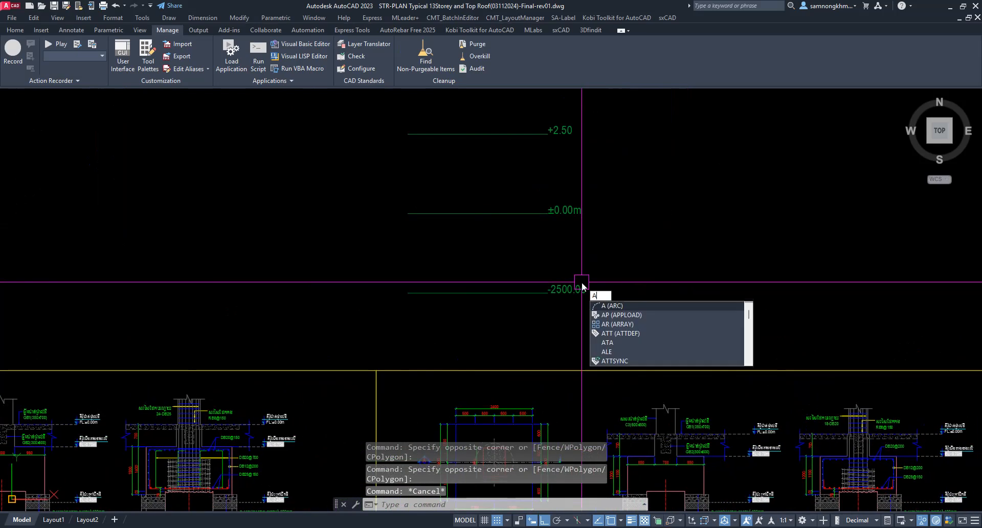
type("pp")
key("Return")
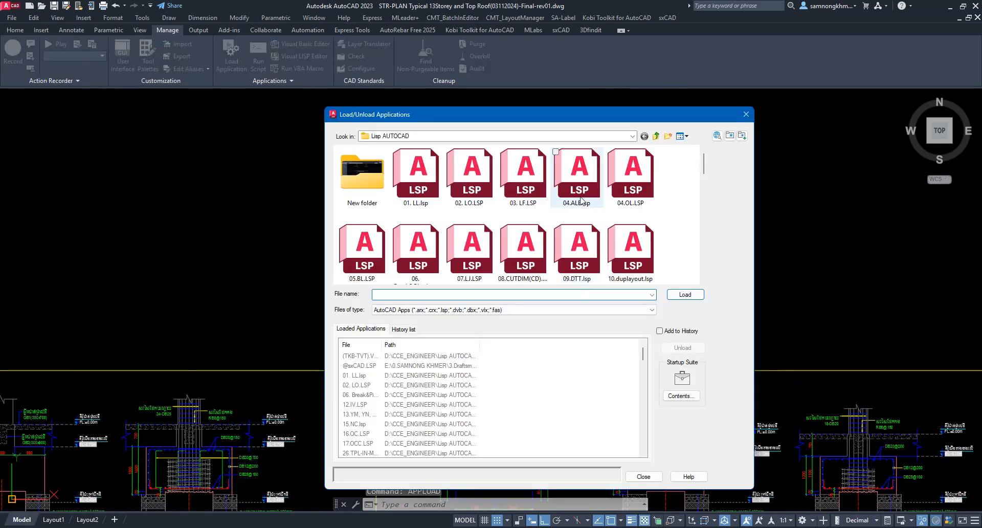
scroll(547, 196, "down", 2)
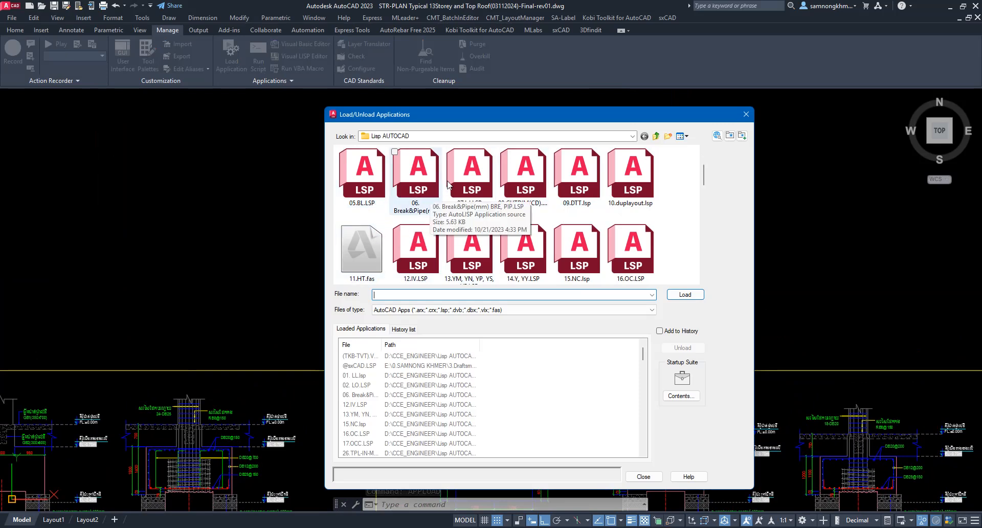
left_click(422, 200)
left_click(685, 294)
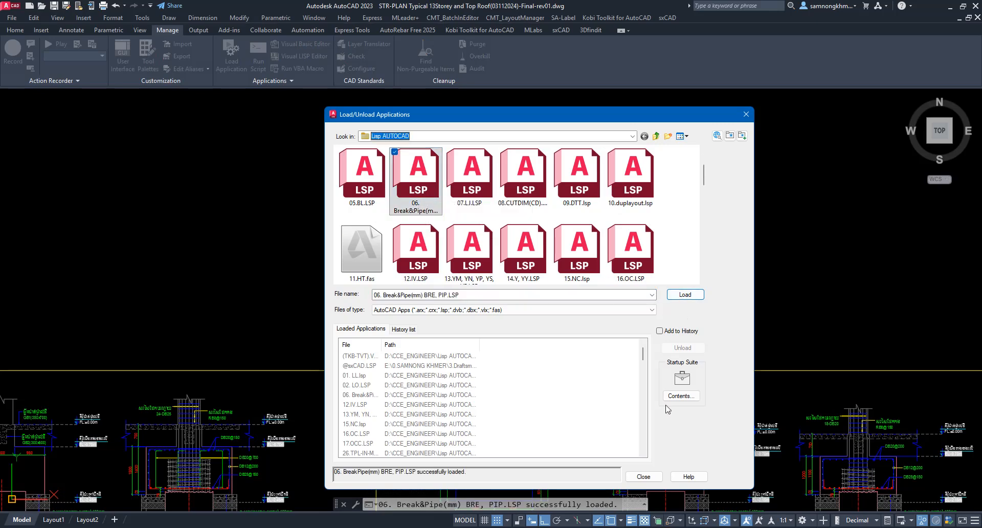
left_click(643, 476)
Step: Draw a short vertical line in the empty area to the left of the three level lines
scroll(433, 304, "up", 8)
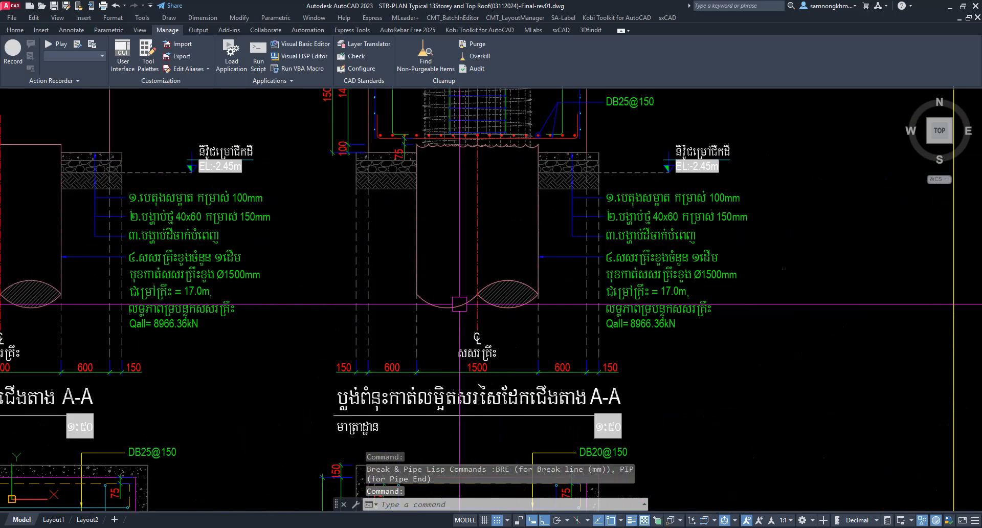
scroll(433, 304, "down", 6)
middle_click_drag(459, 296, 428, 431)
scroll(428, 430, "down", 2)
middle_click_drag(547, 268, 534, 309)
type("l")
key("space")
scroll(432, 270, "up", 2)
left_click(452, 215)
left_click(452, 294)
key("Escape")
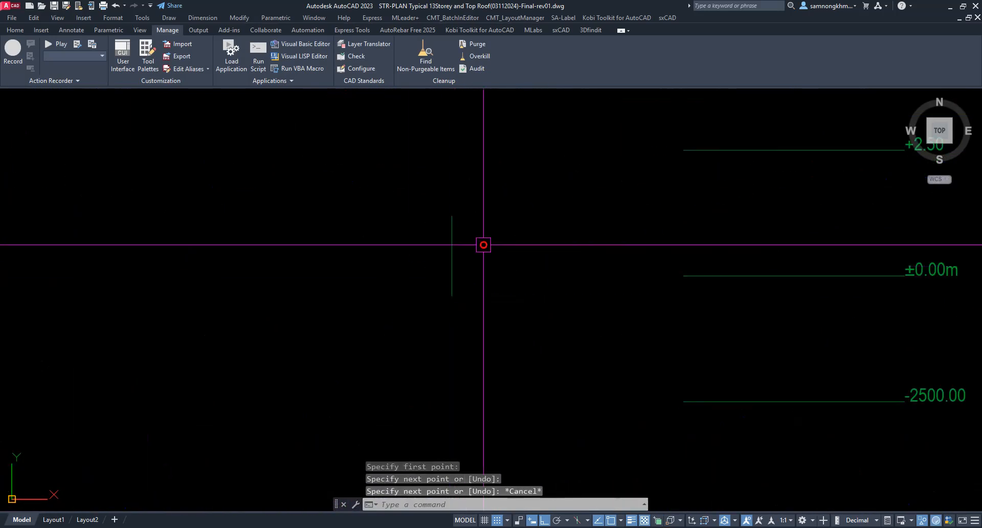
Step: Copy the short vertical line to its right to form a pair of parallel vertical lines
left_click_drag(482, 246, 435, 274)
scroll(466, 280, "up", 2)
type("c")
key("space")
left_click(460, 302)
left_click(544, 302)
key("Escape")
key("Escape")
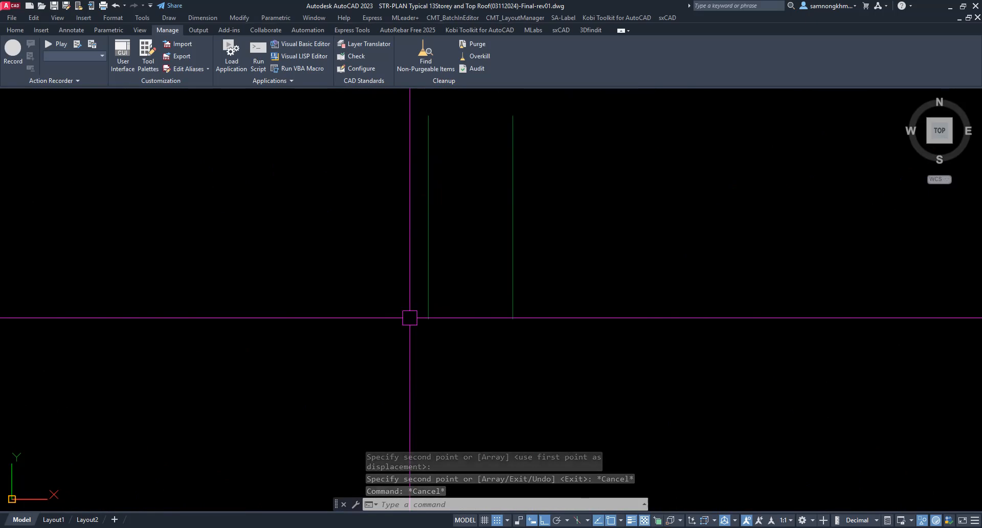
Step: Run the PIP command to draw pipe-end symbols across the lower and upper ends of the two vertical lines
type("PIP")
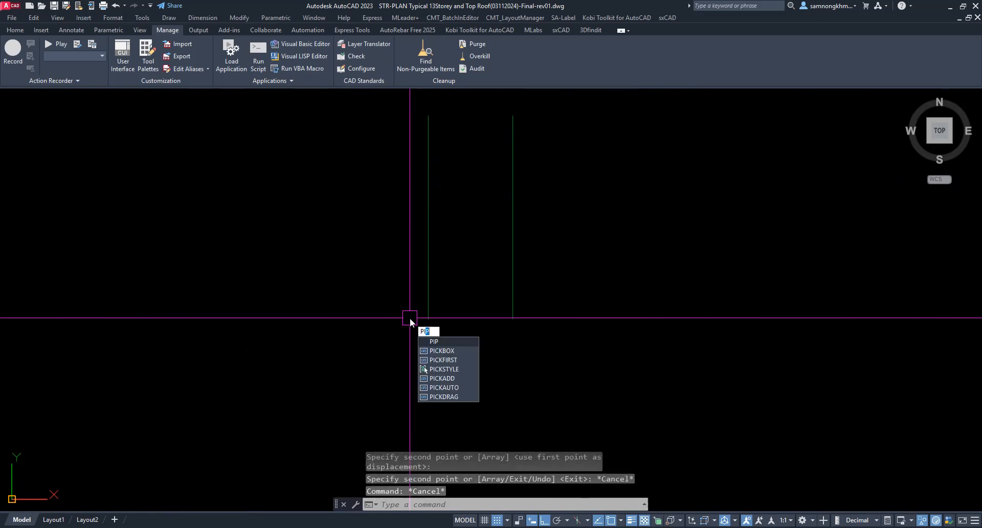
key("Return")
left_click(428, 319)
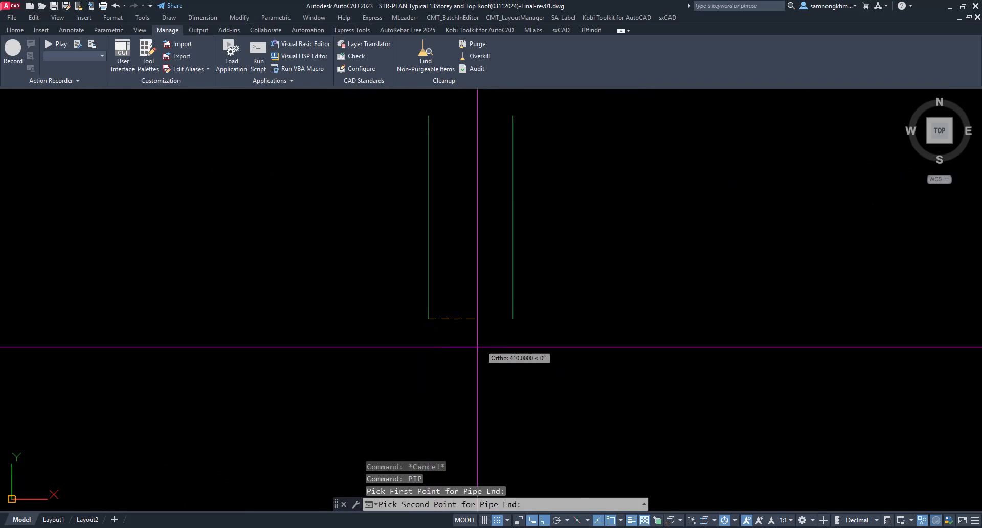
left_click(512, 319)
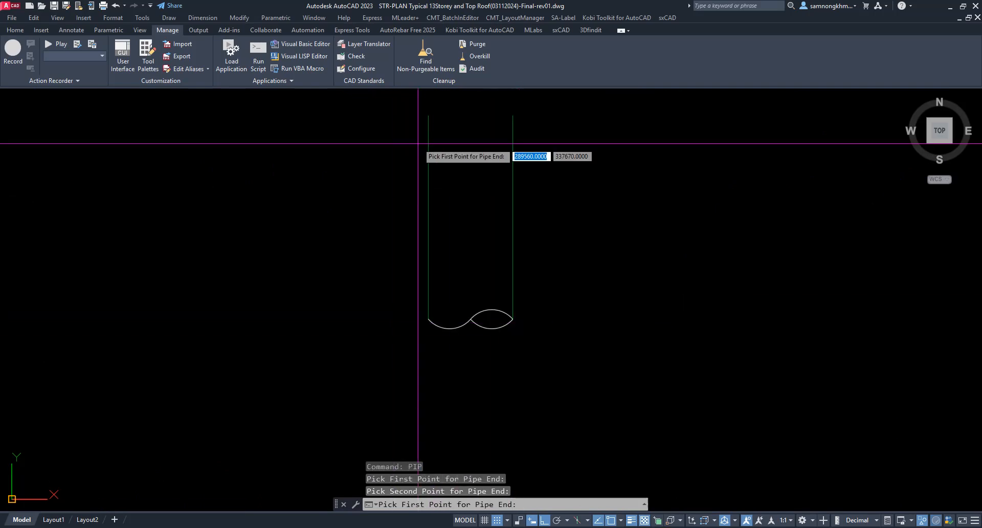
left_click(518, 160)
left_click(433, 160)
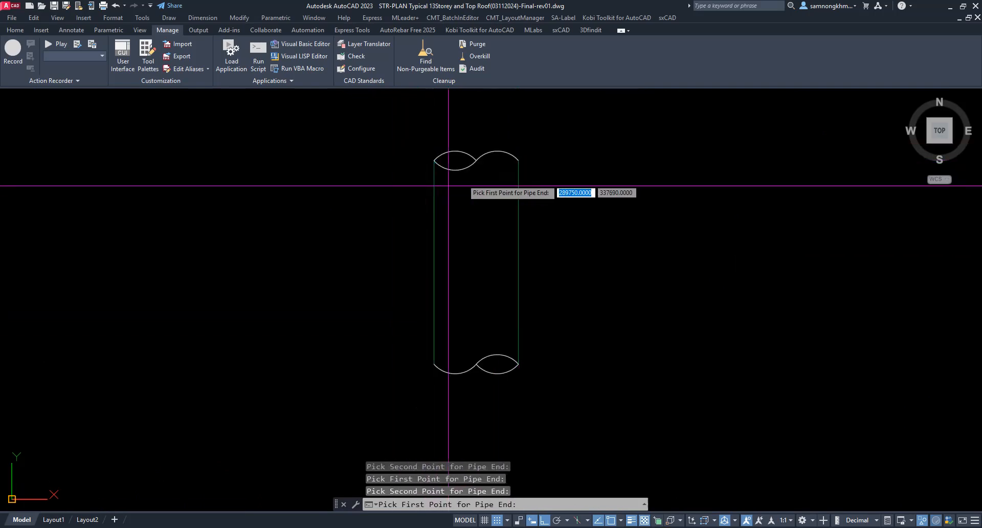
scroll(536, 296, "down", 5)
key("Escape")
scroll(436, 239, "down", 1)
scroll(437, 241, "up", 3)
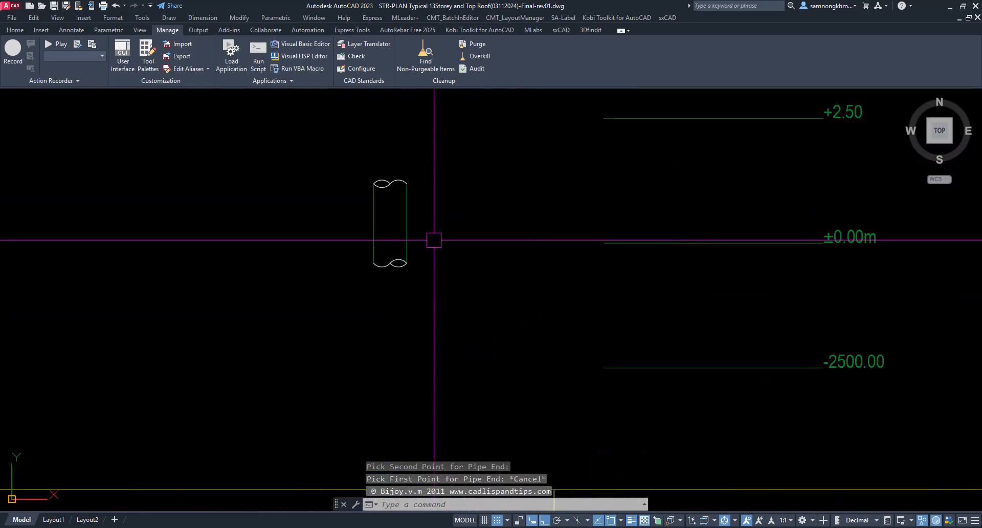
Step: Load the routine 10.duplayout.lsp from the Lisp AUTOCAD folder and close the application loader
type("ap")
key("Return")
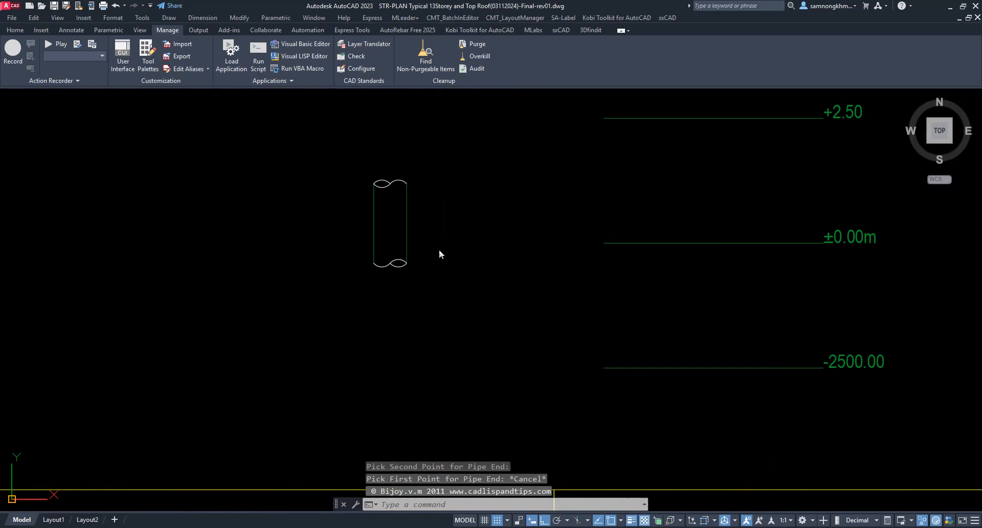
scroll(457, 243, "down", 1)
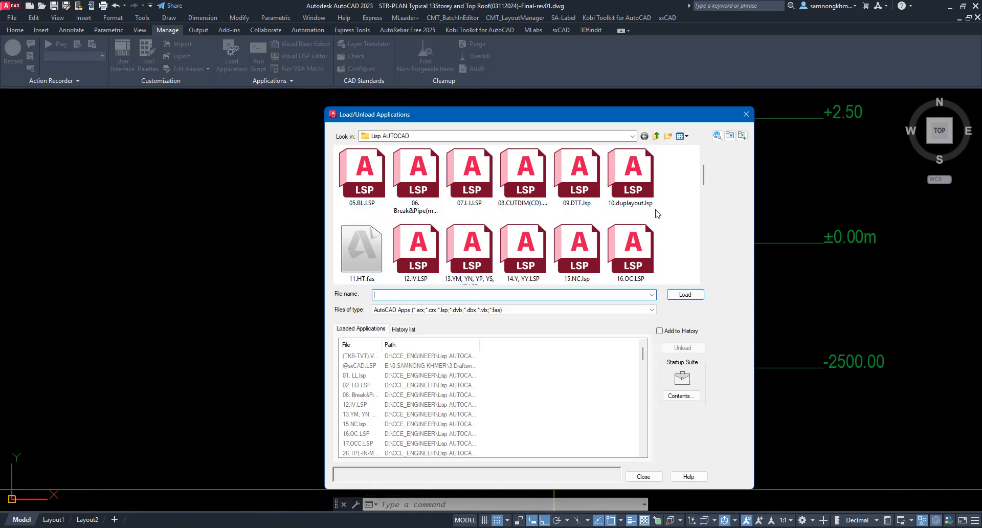
scroll(409, 246, "down", 1)
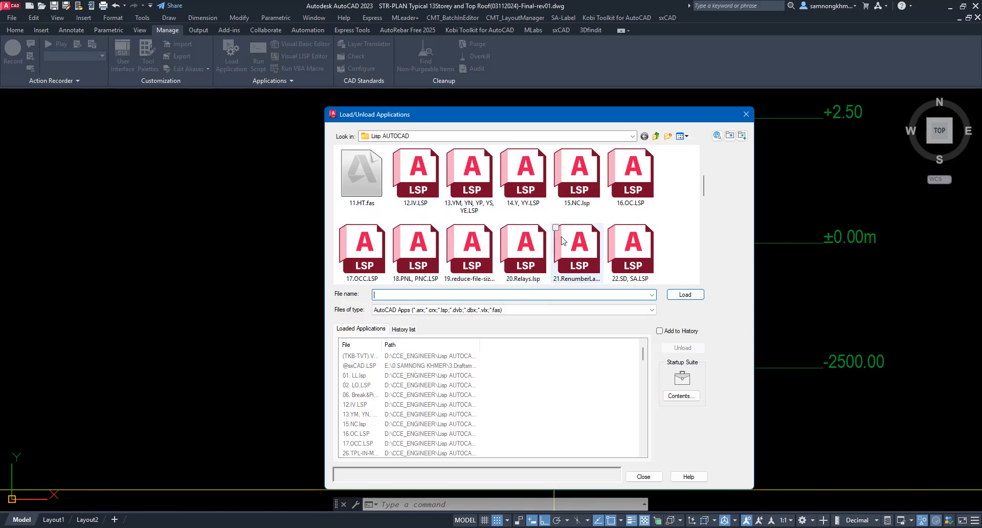
scroll(563, 240, "down", 1)
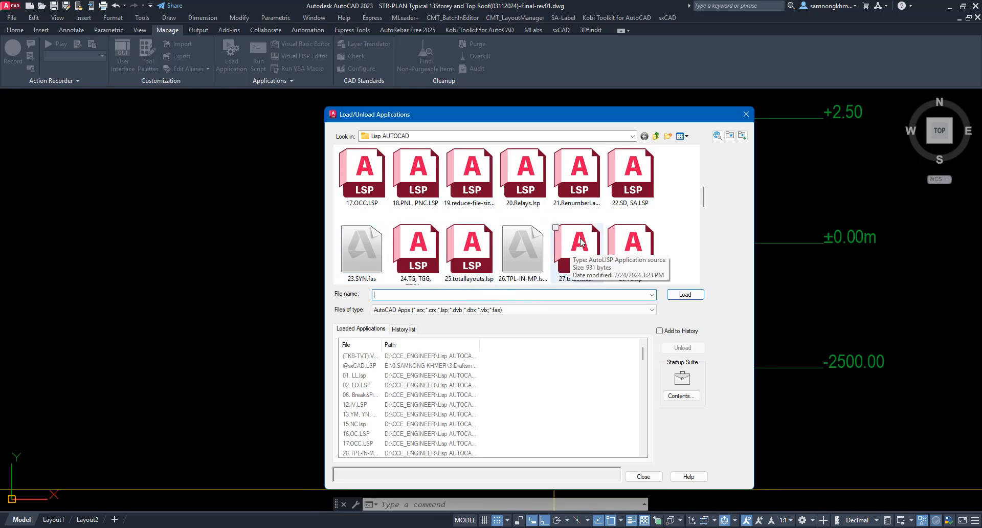
scroll(582, 242, "up", 1)
scroll(633, 236, "up", 1)
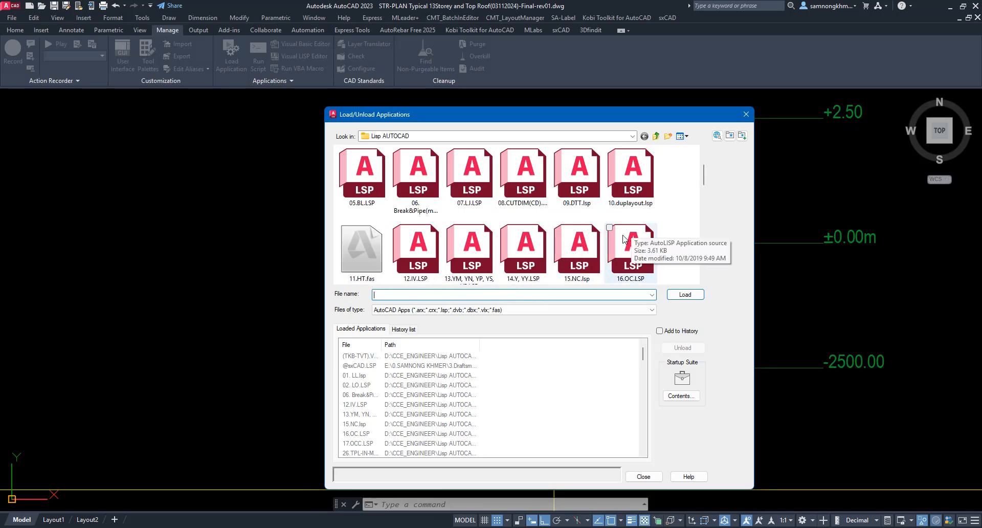
left_click(623, 196)
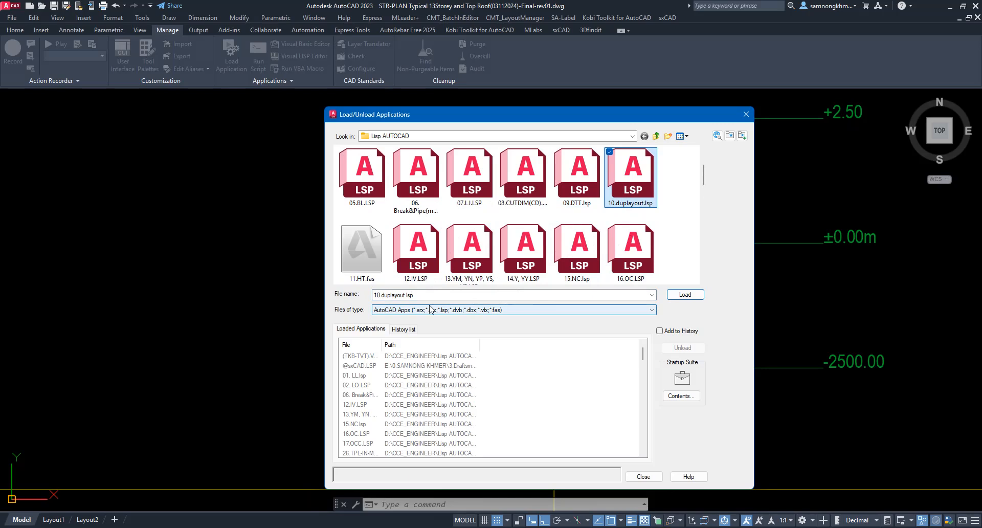
left_click(688, 295)
left_click(504, 302)
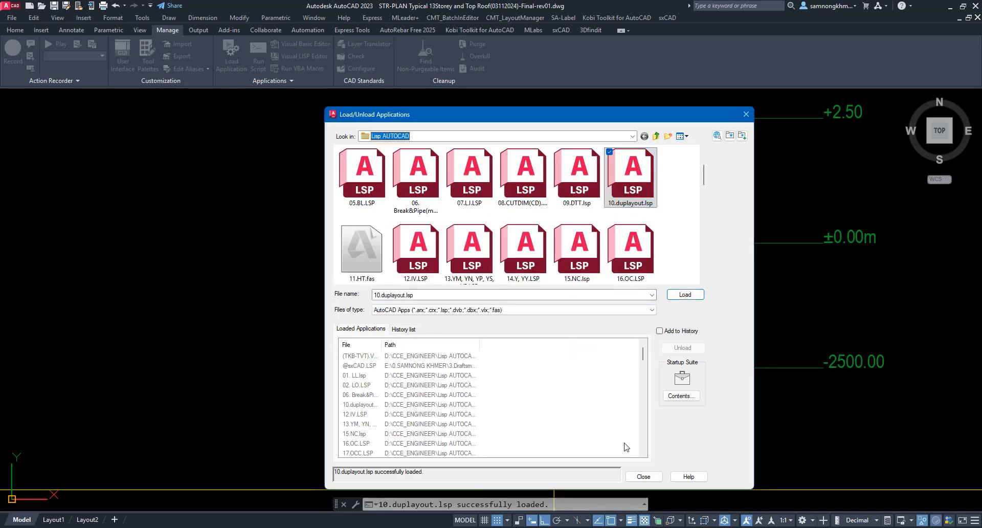
left_click(643, 476)
Step: Switch to Layout1 and run DUPLAYOUT to make 10 copies of it
scroll(118, 505, "up", 3)
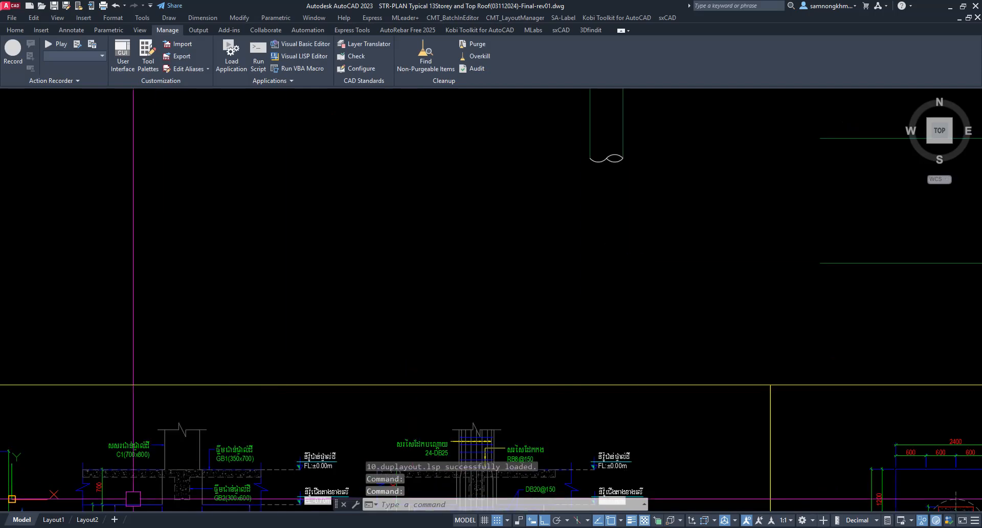
left_click(53, 519)
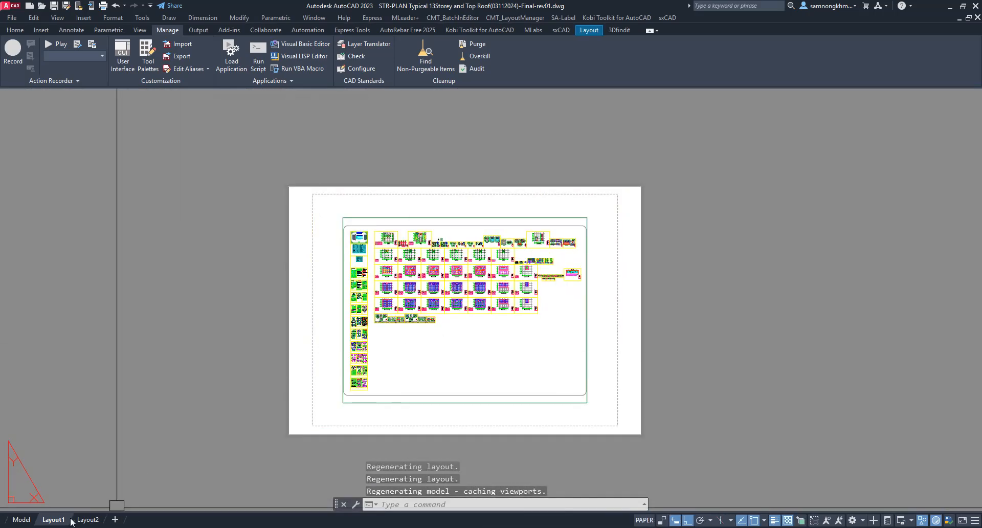
middle_click_drag(164, 456, 206, 423)
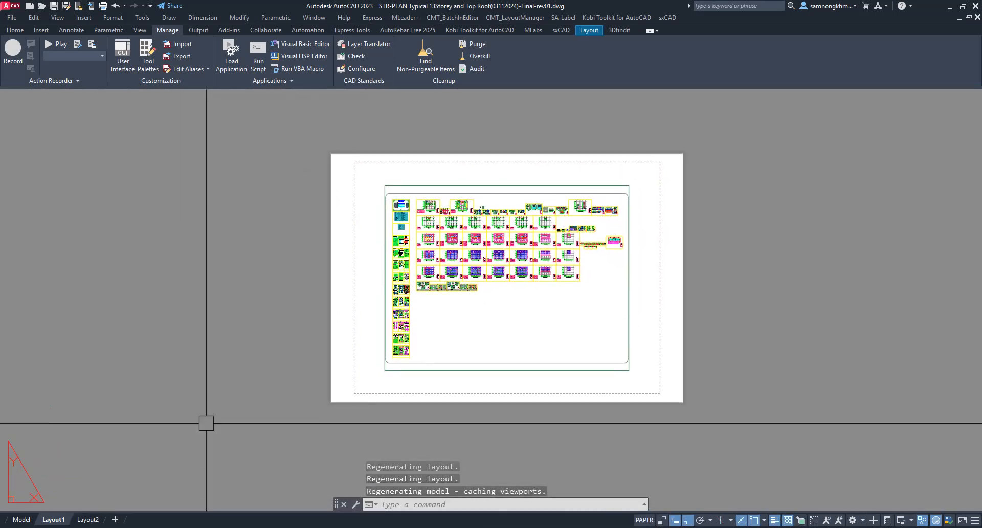
type("o")
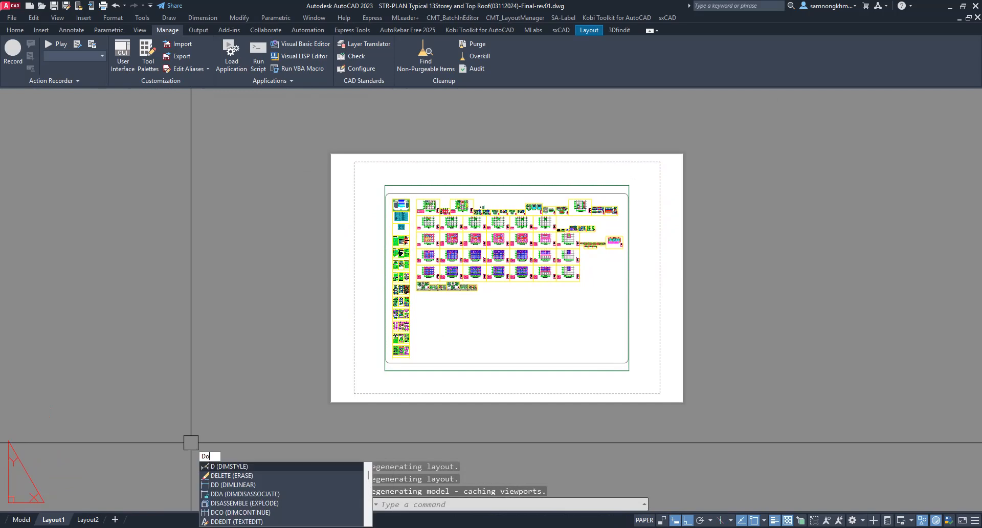
type("ub")
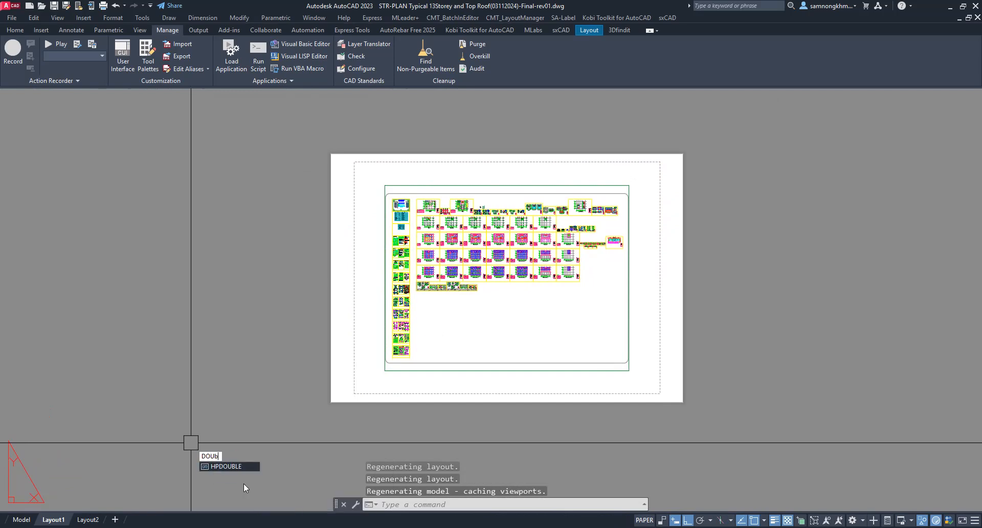
key("BackSpace")
key("BackSpace")
key("BackSpace")
type("Uo")
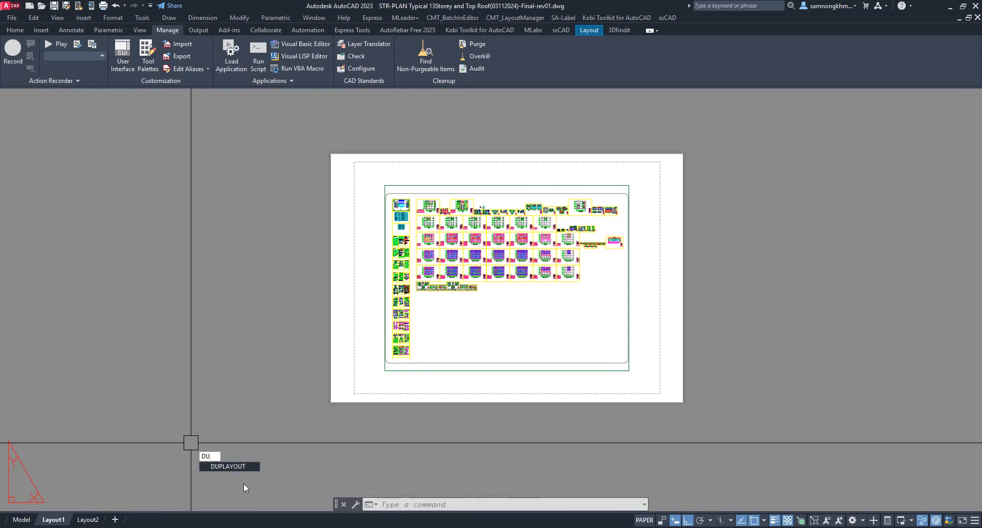
left_click(231, 465)
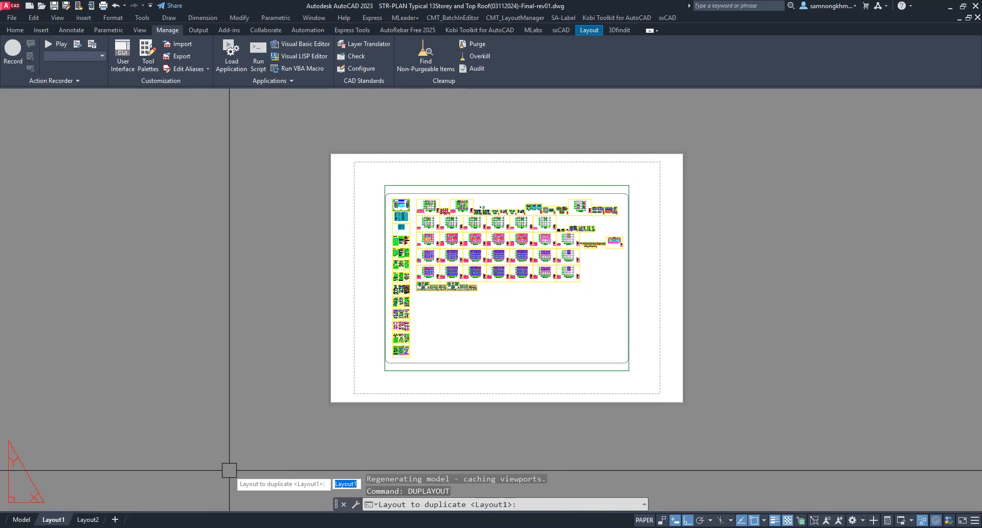
left_click(204, 418)
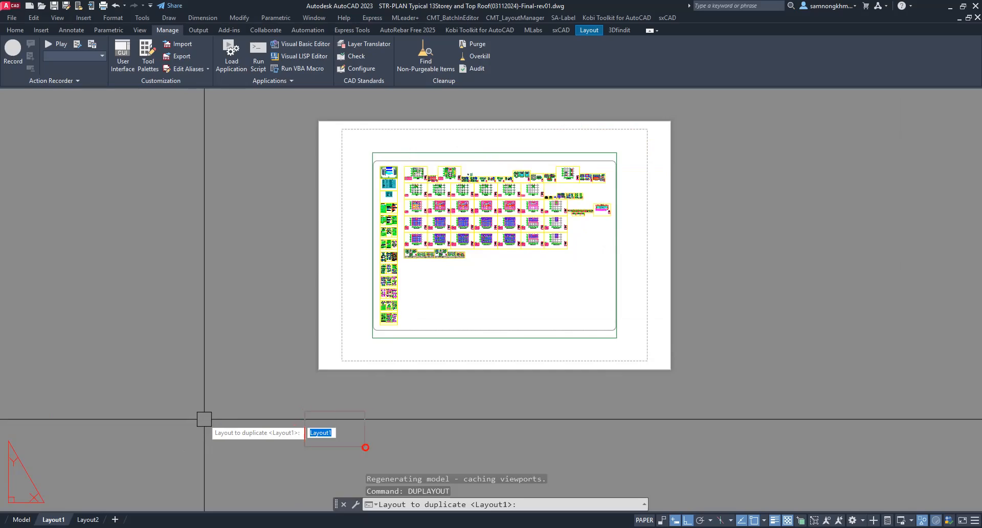
key("Return")
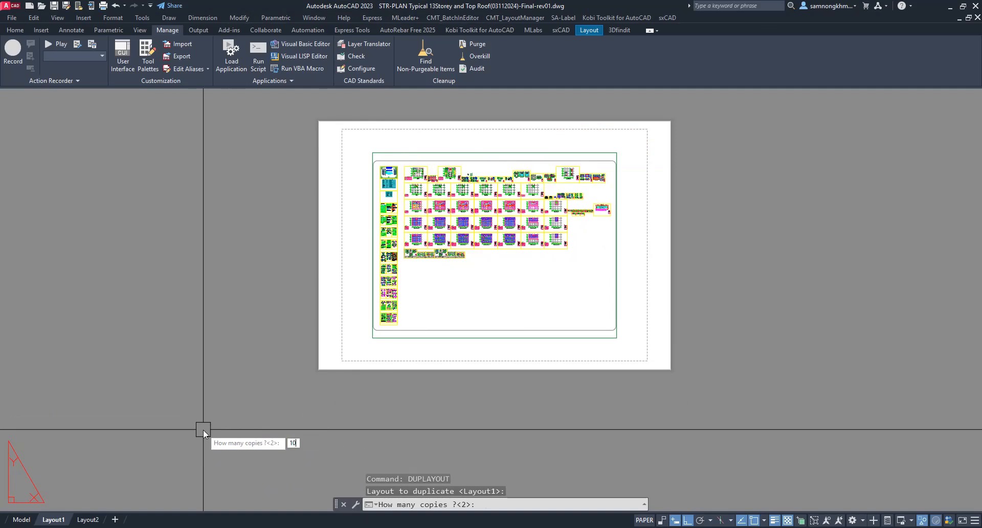
key("Return")
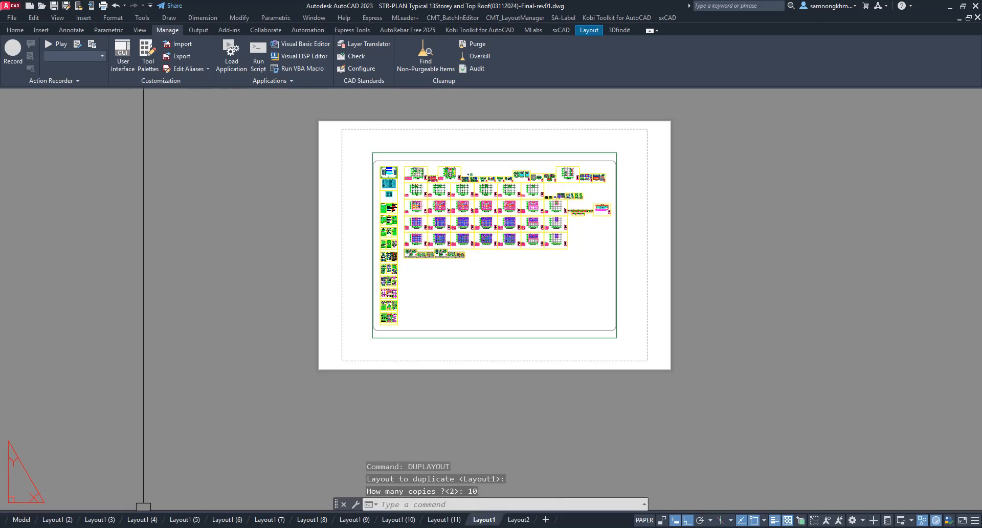
Step: Select the layouts from Layout1 (2) through Layout1 and delete them all, keeping Layout2
middle_click_drag(302, 467, 314, 414)
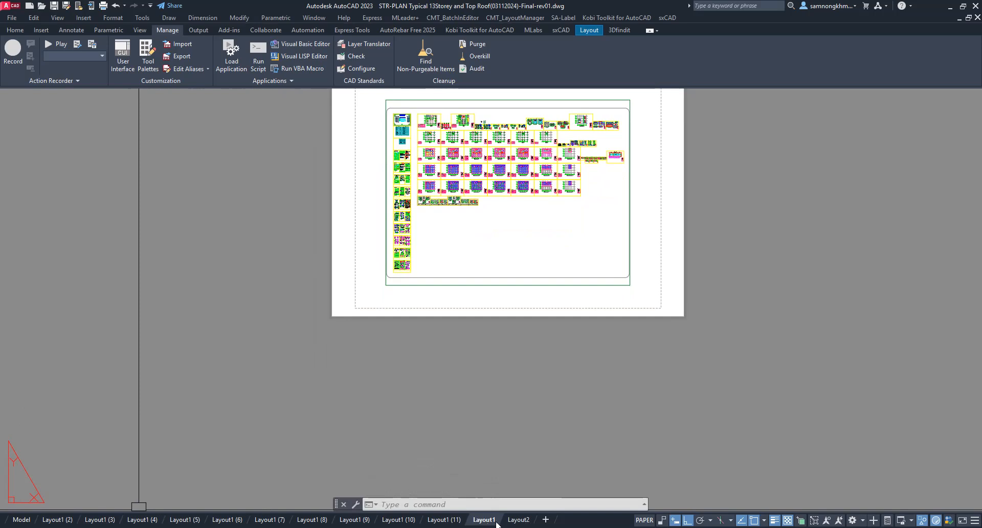
left_click(58, 519)
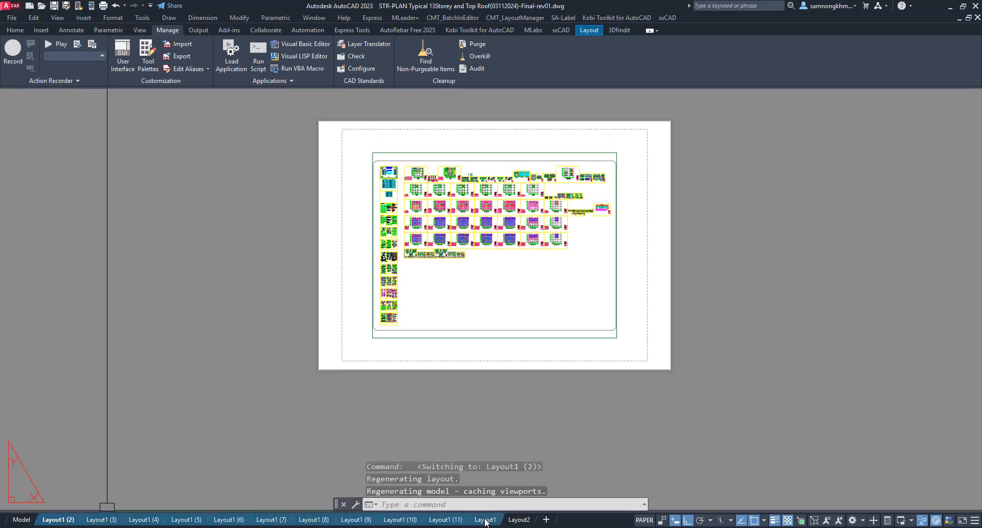
right_click(485, 521)
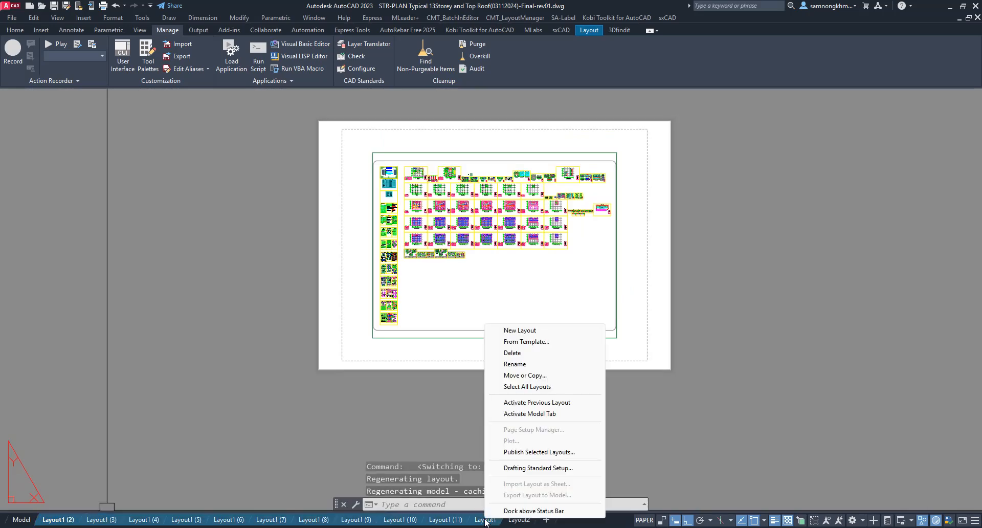
left_click(523, 353)
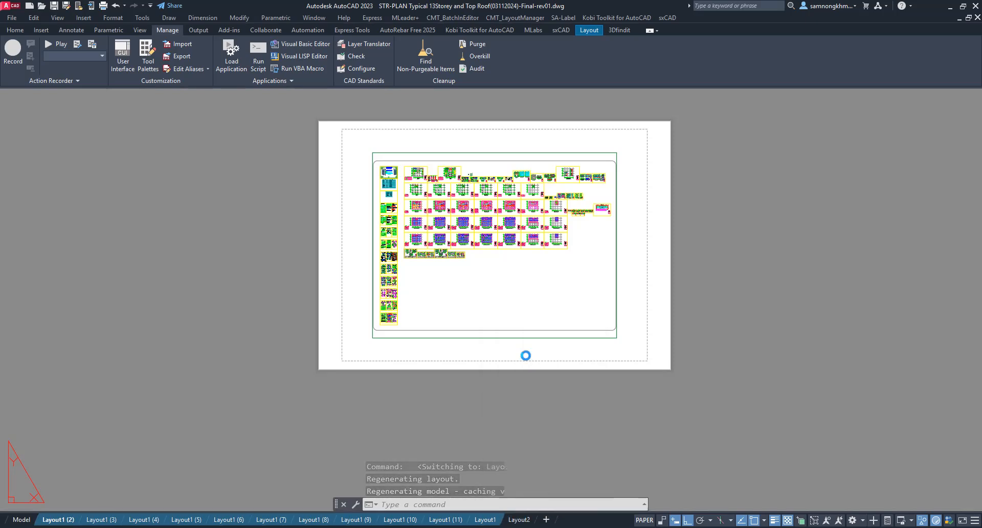
left_click(518, 305)
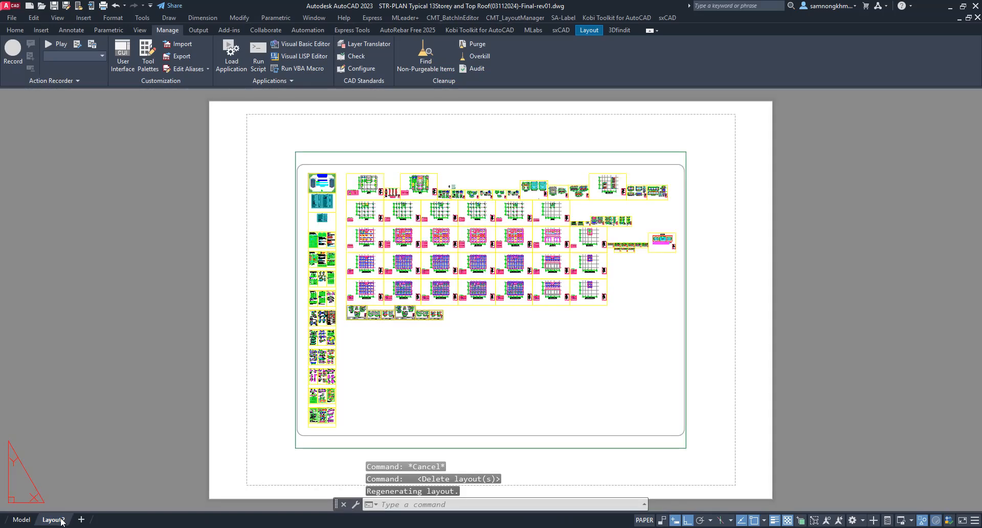
Step: Rename the remaining layout Layout2 as 1
right_click(63, 519)
left_click(130, 368)
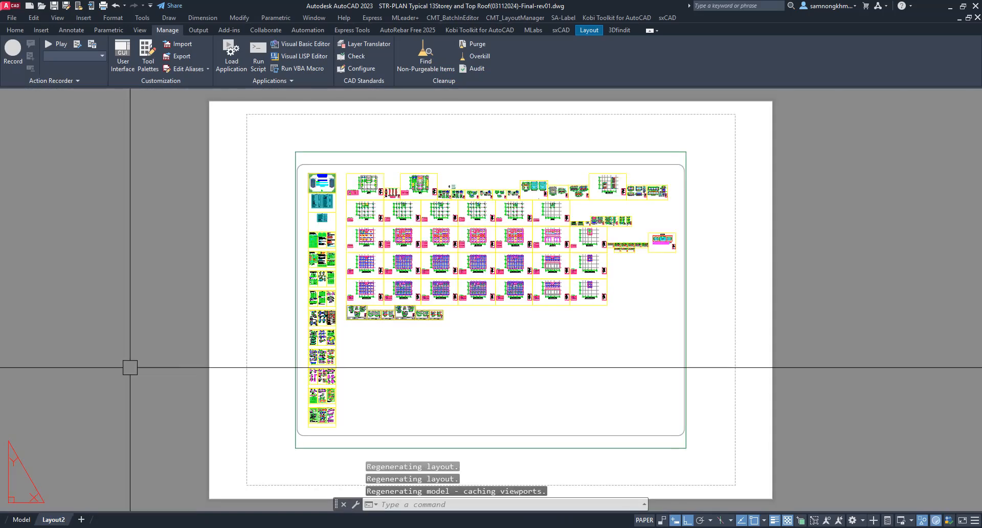
key("Return")
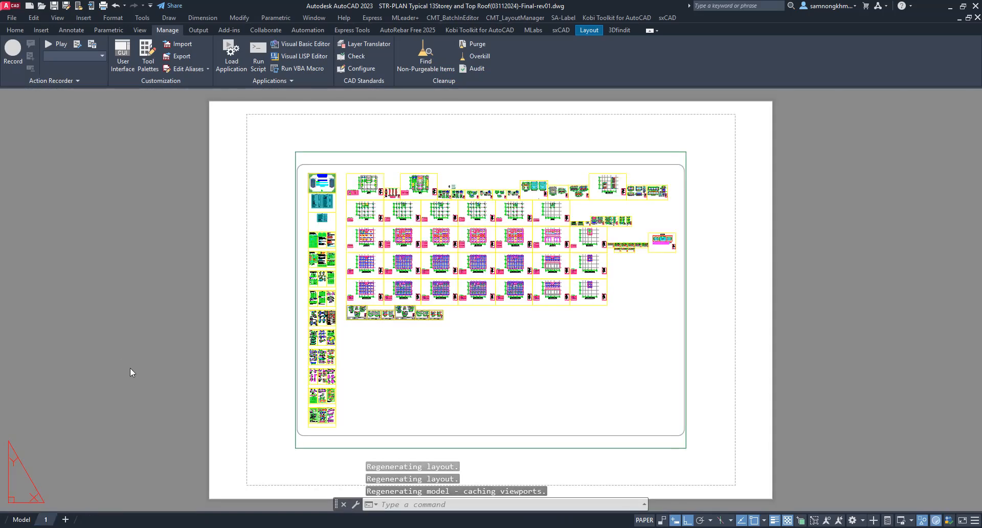
left_click(142, 412)
middle_click_drag(186, 384, 219, 352)
key("Escape")
key("Escape")
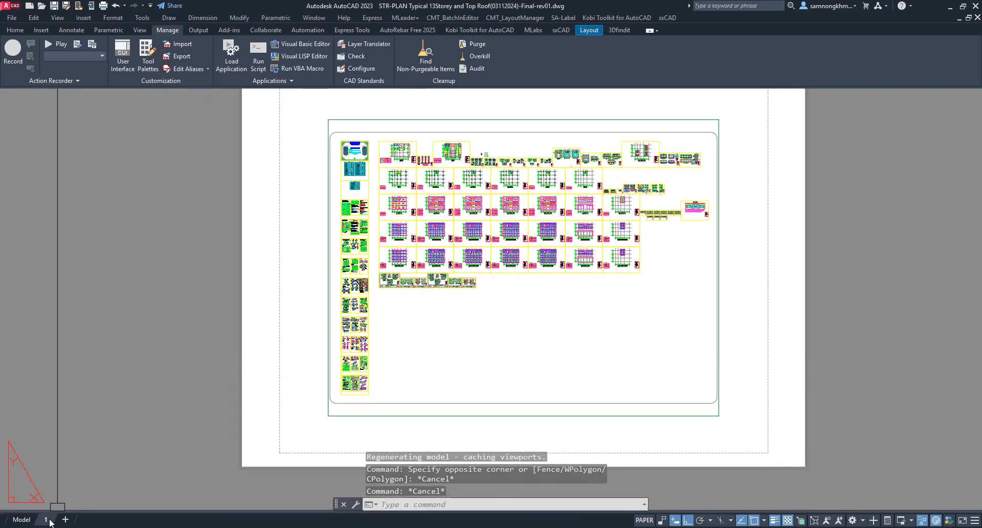
Step: Run DUPLAYOUT on layout 1 to make 10 copies
type("DU")
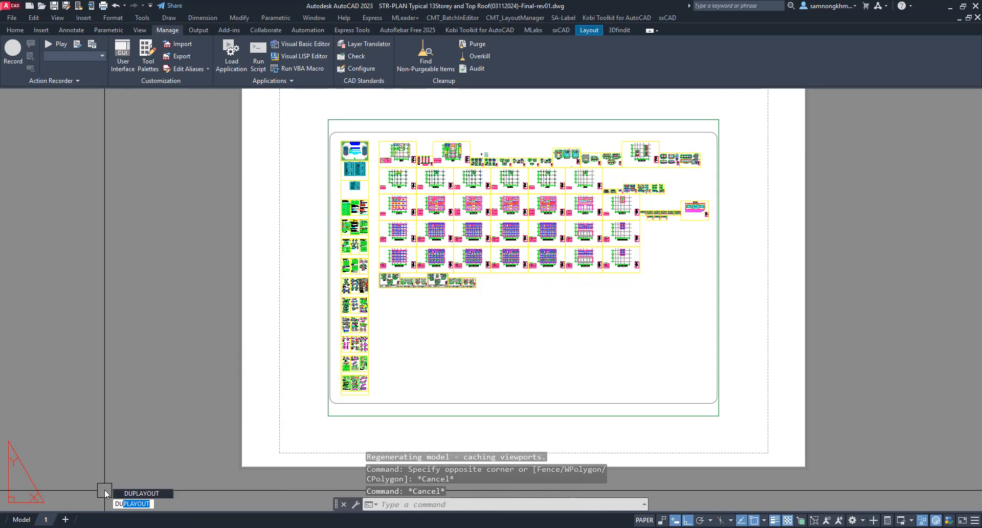
key("Return")
key("Return")
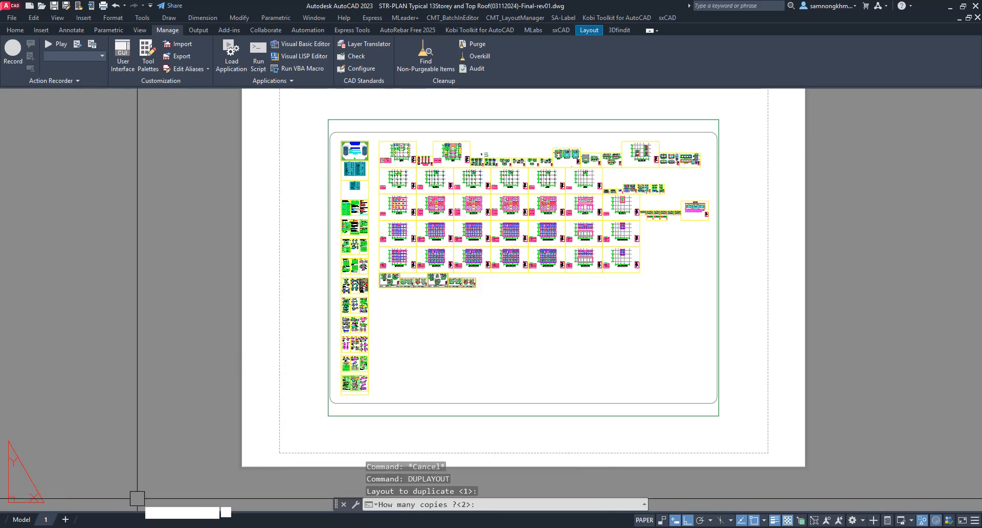
type("1")
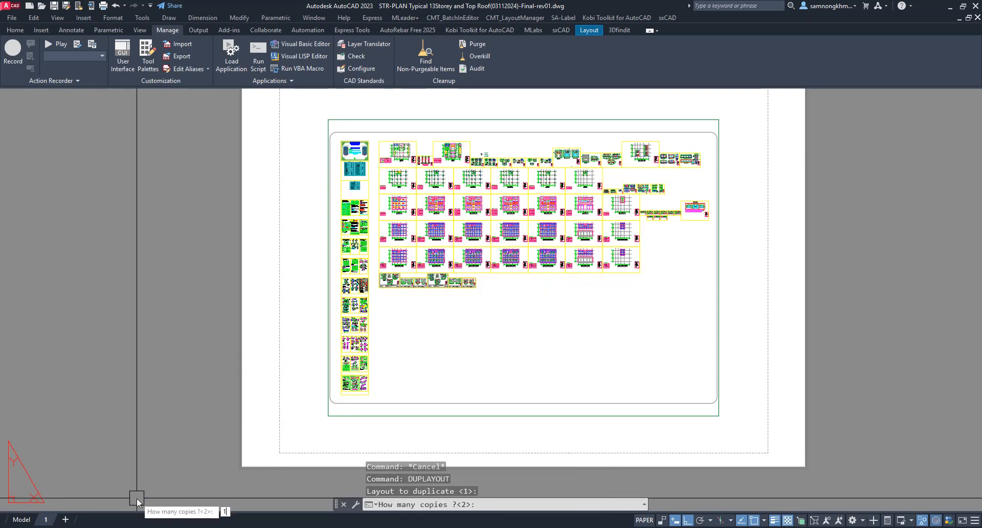
type("0")
key("Return")
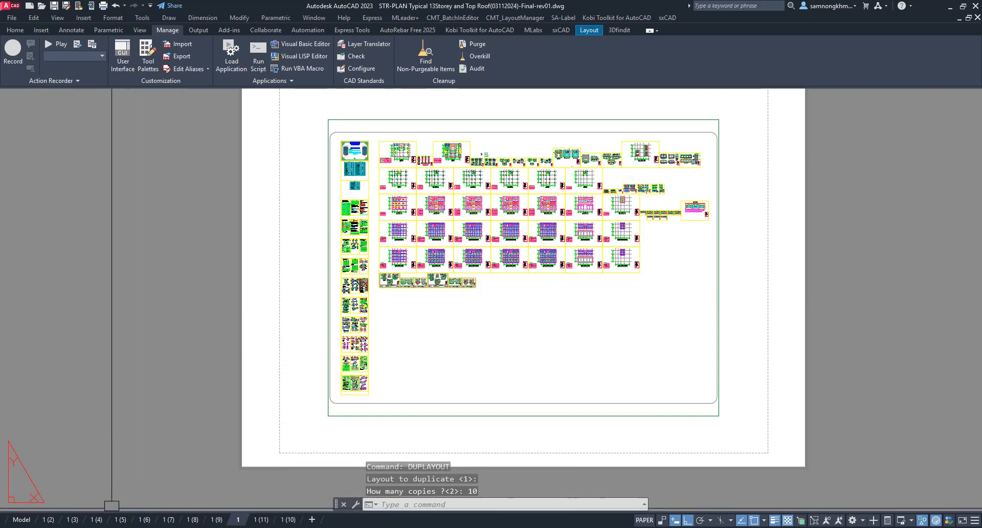
Step: Load the 40.TAB.lsp routine from the Lisp AUTOCAD folder with APPLOAD and close the application loader
mouse_move(296, 521)
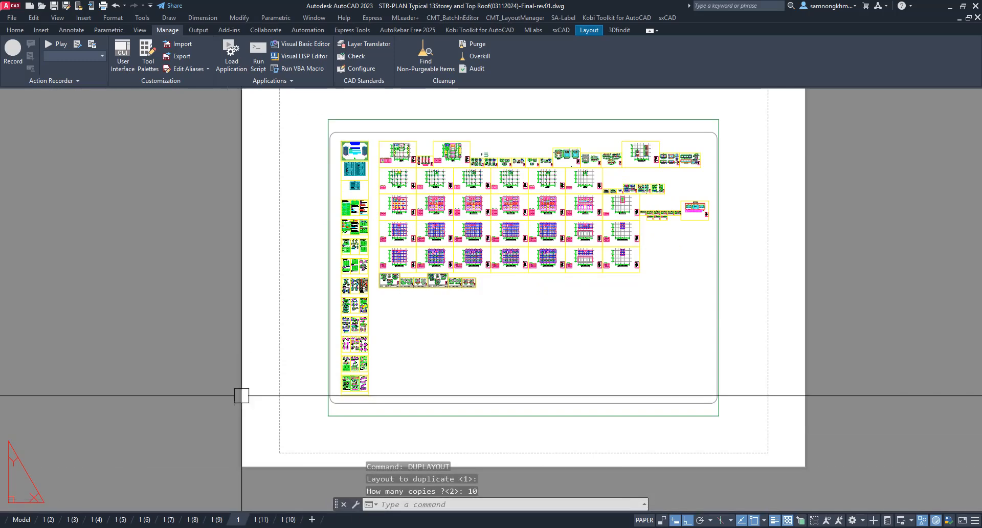
type("pp")
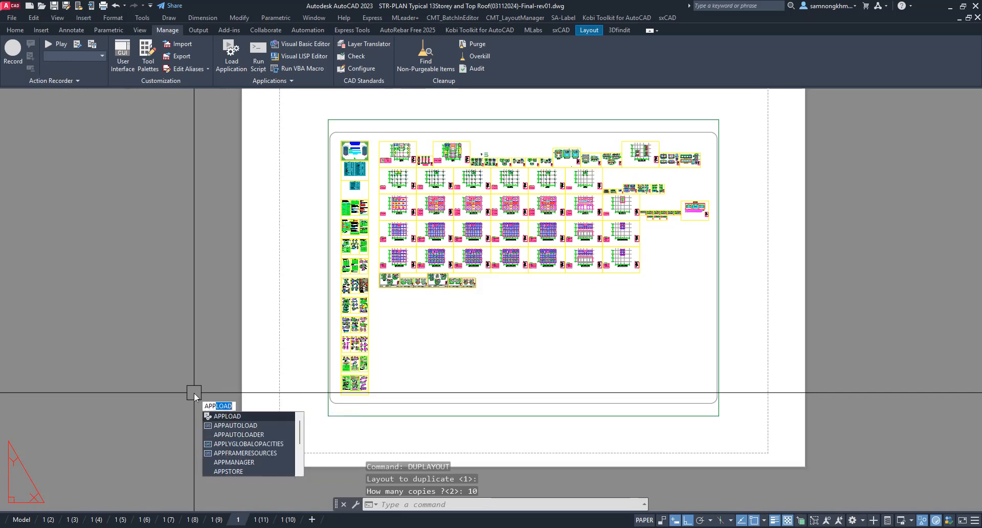
key("Return")
scroll(443, 222, "down", 5)
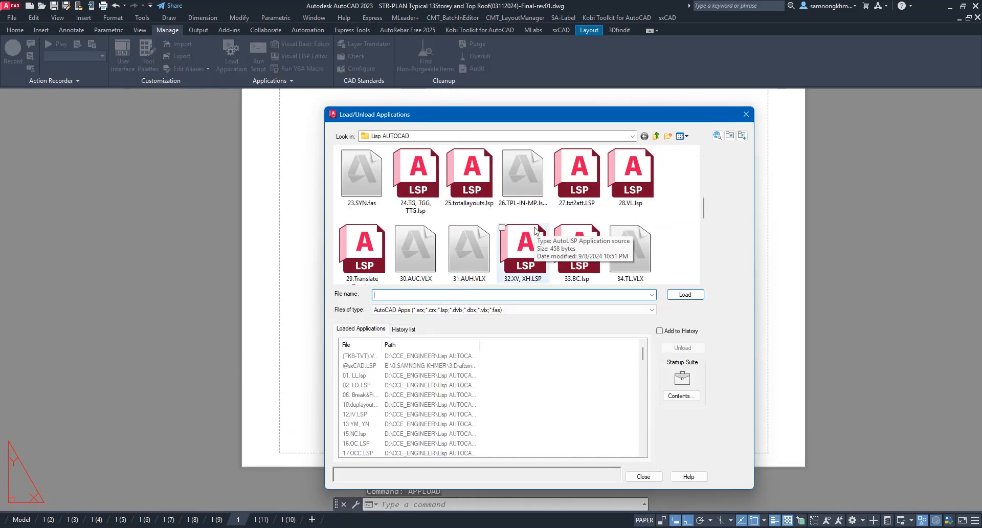
scroll(653, 196, "down", 2)
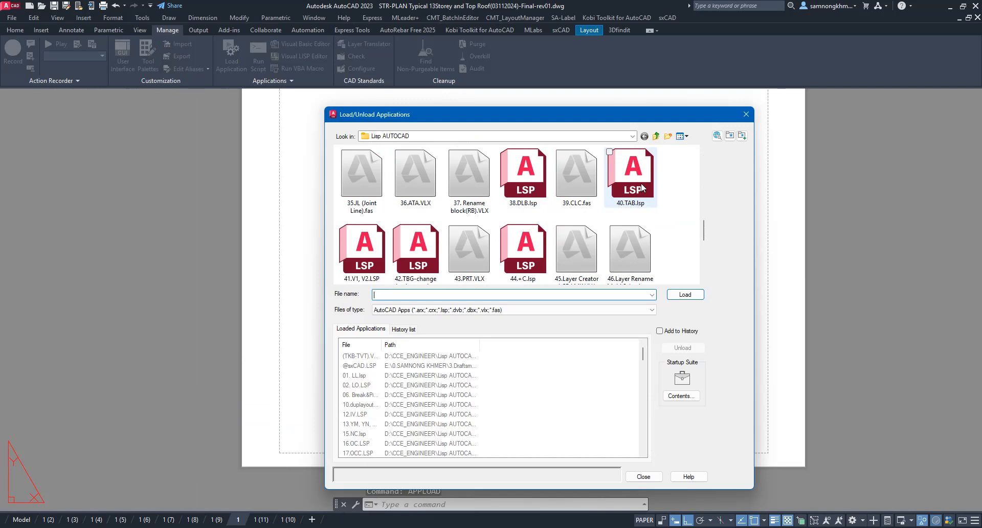
left_click(629, 179)
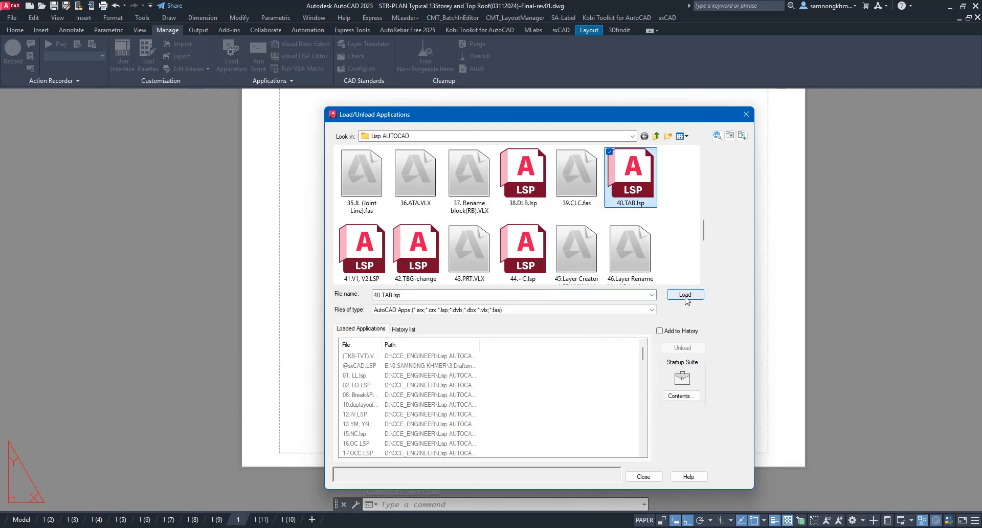
left_click(685, 295)
left_click(505, 292)
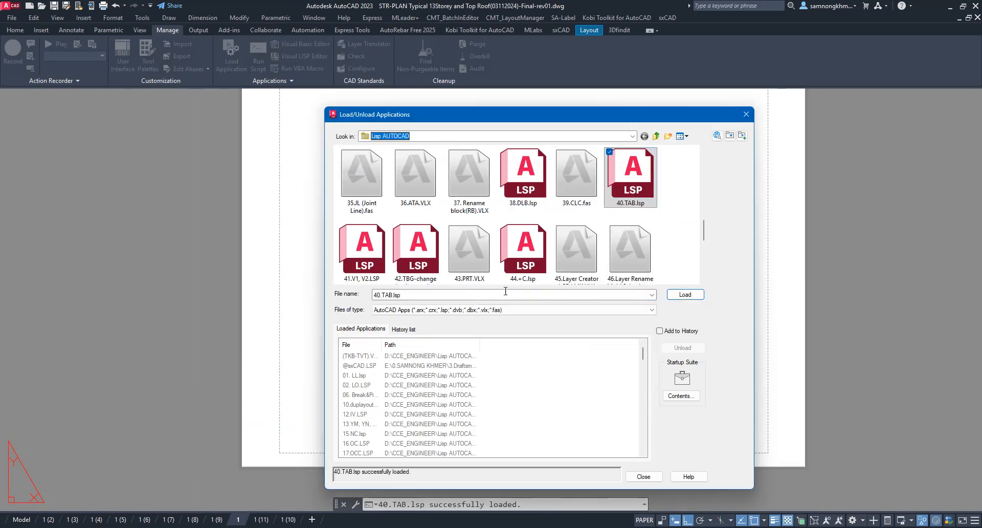
left_click(642, 476)
Step: Run TAB and sort all the layouts in the TabSort list, from 1 (2) through 1 (10), in ascending order
type("t")
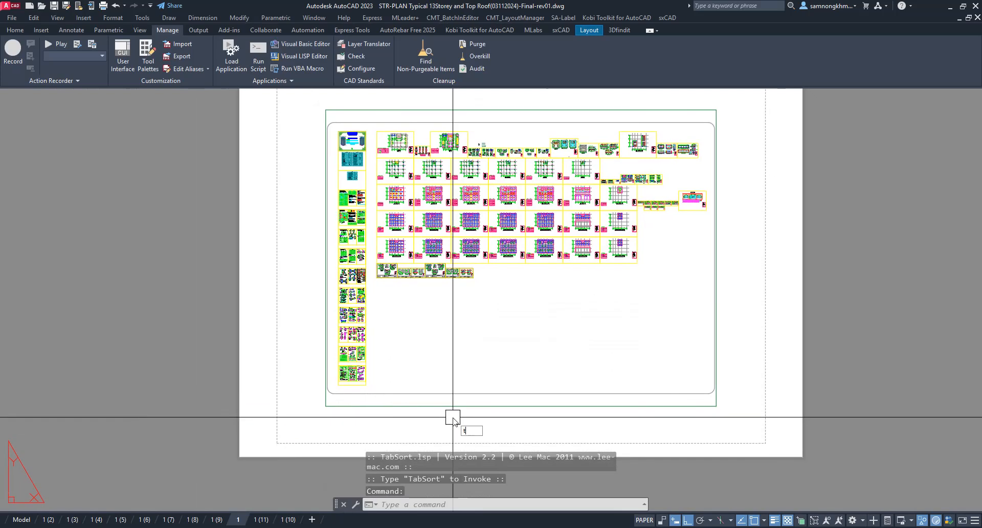
type("ab")
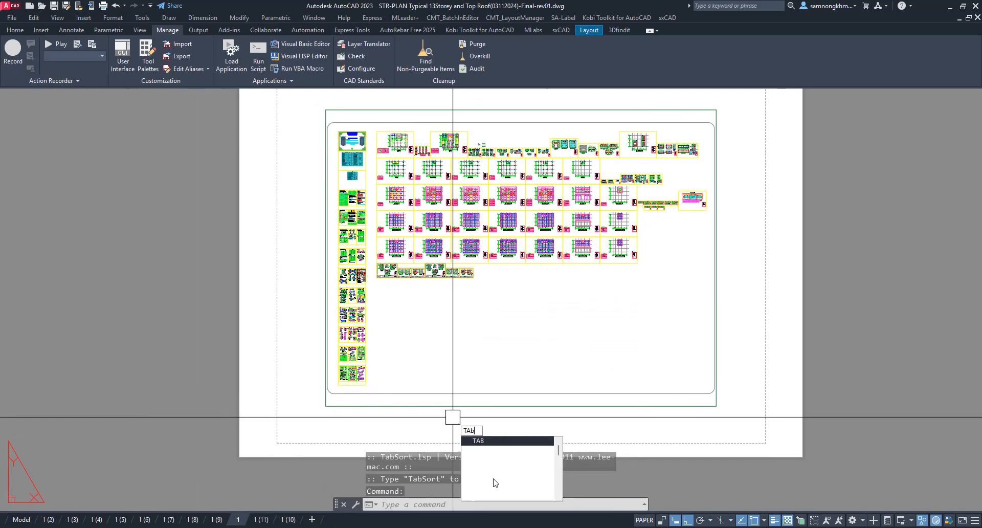
key("Return")
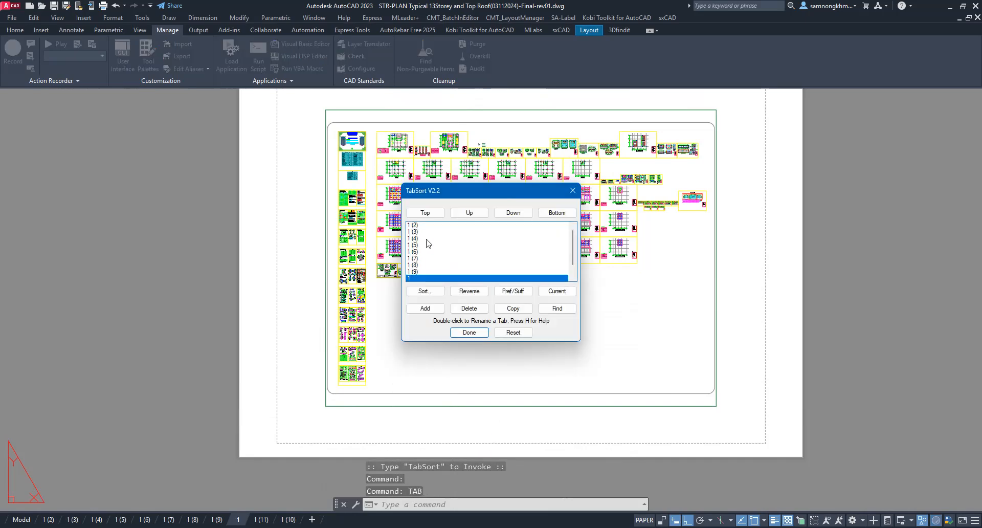
scroll(427, 230, "down", 1)
left_click(422, 279)
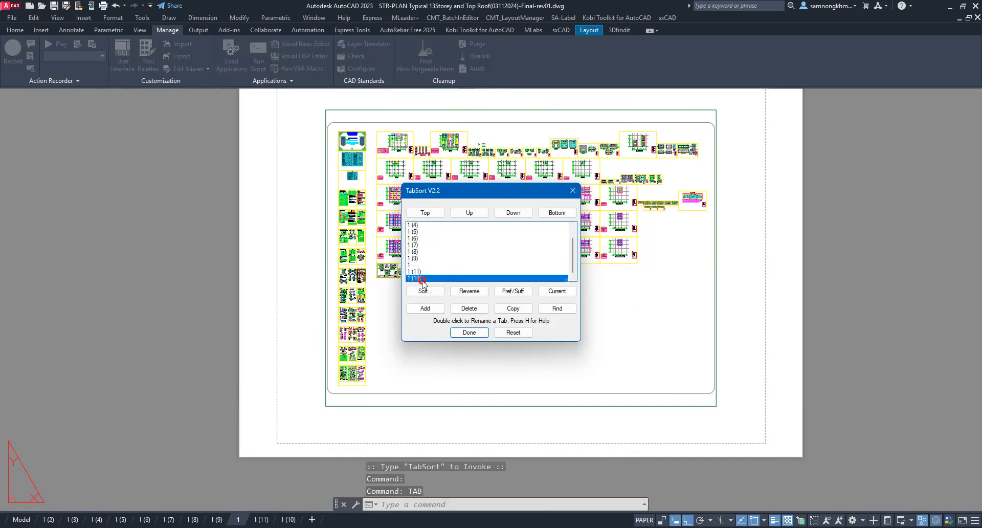
scroll(429, 254, "up", 1)
left_click(422, 225, "shift")
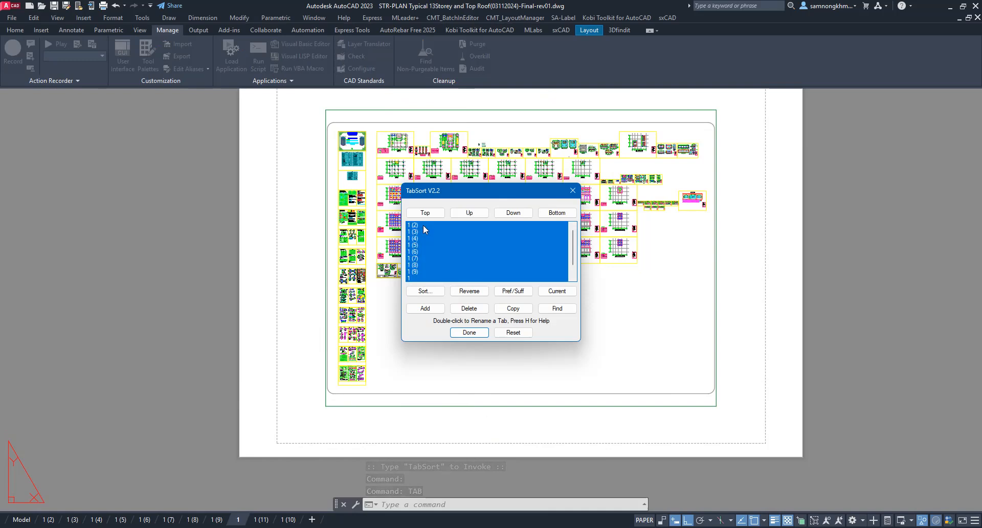
left_click(424, 291)
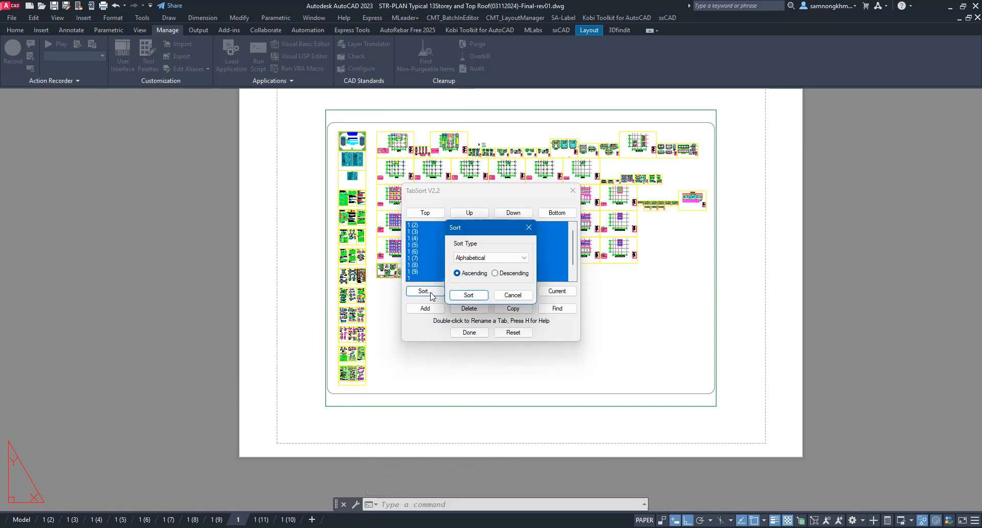
left_click(482, 258)
left_click(473, 274)
left_click(468, 296)
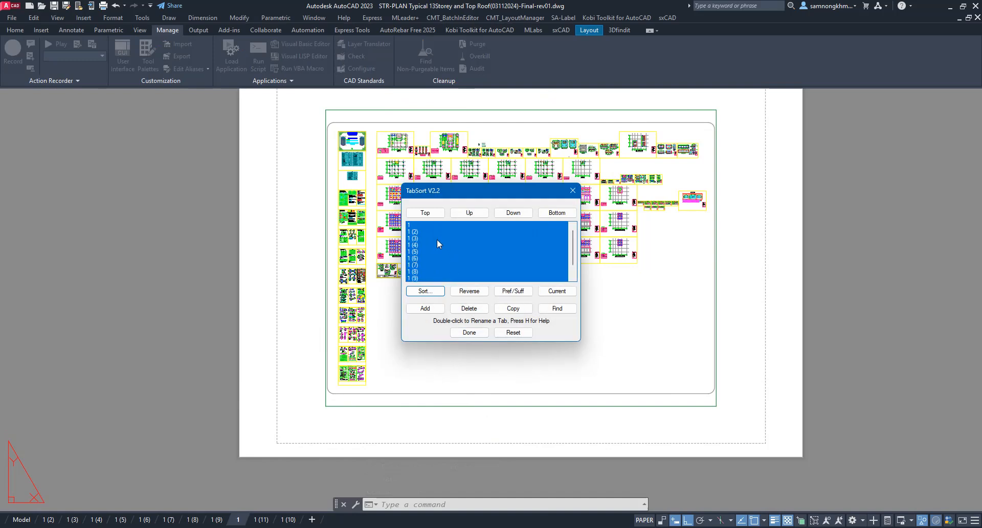
Step: Check the sorted order in the TabSort list and apply it to the drawing's layouts
left_click(420, 226)
left_click_drag(419, 232, 426, 257)
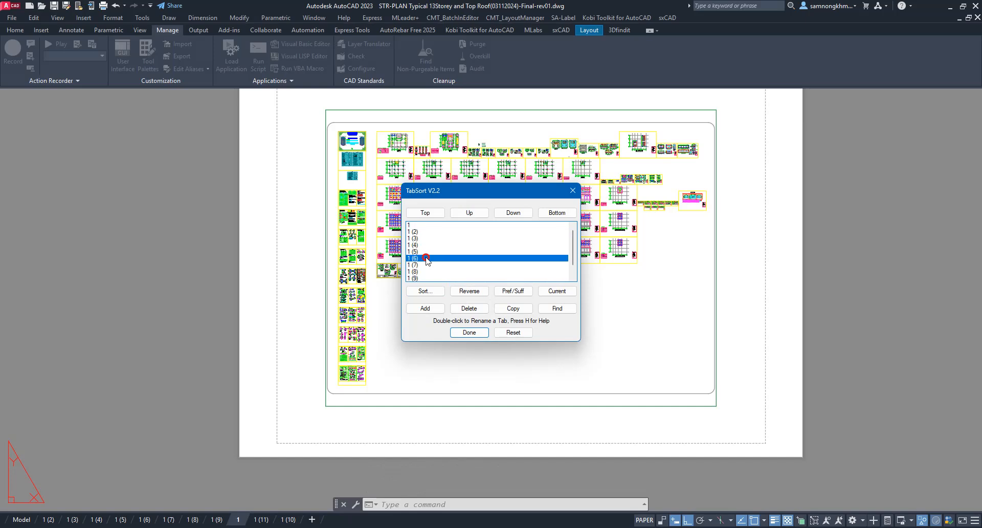
scroll(426, 257, "down", 1)
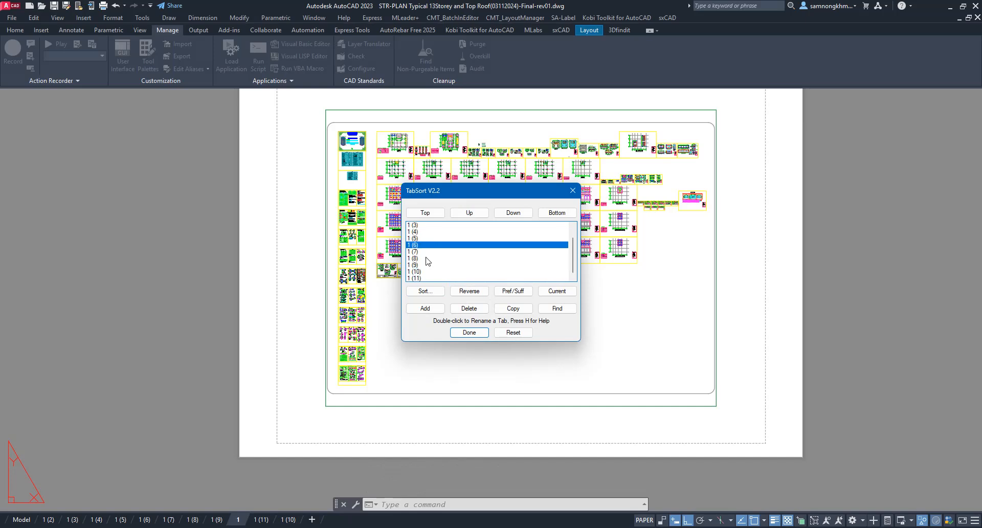
left_click(461, 334)
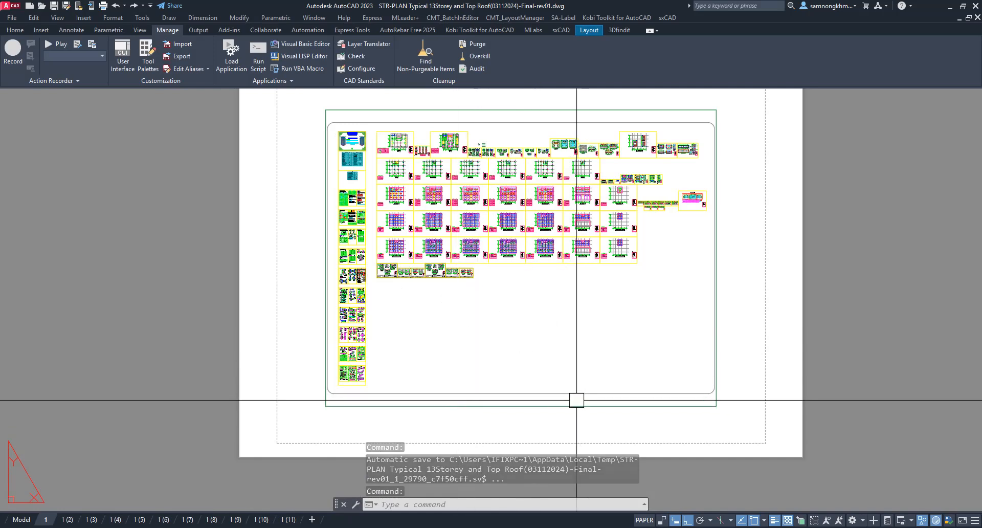
middle_click_drag(522, 300, 511, 335)
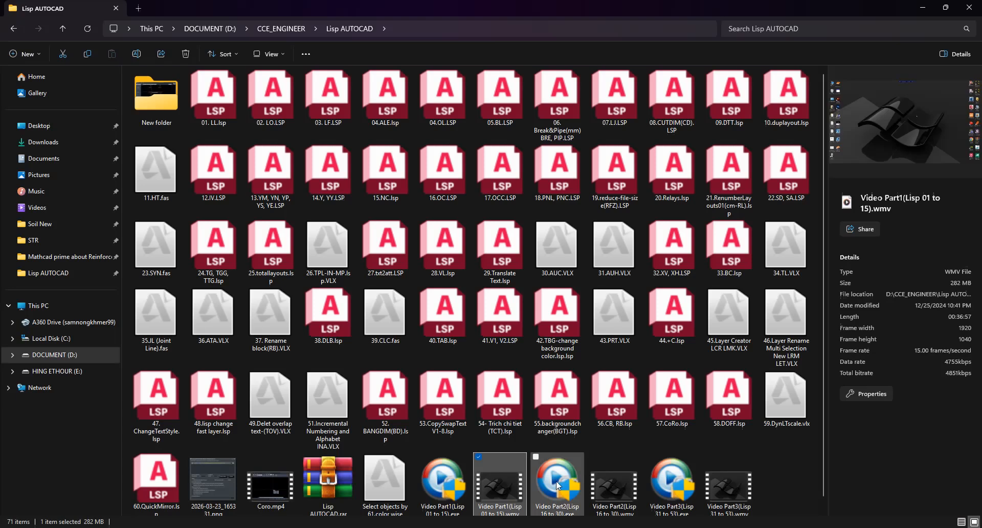
scroll(327, 250, "down", 1)
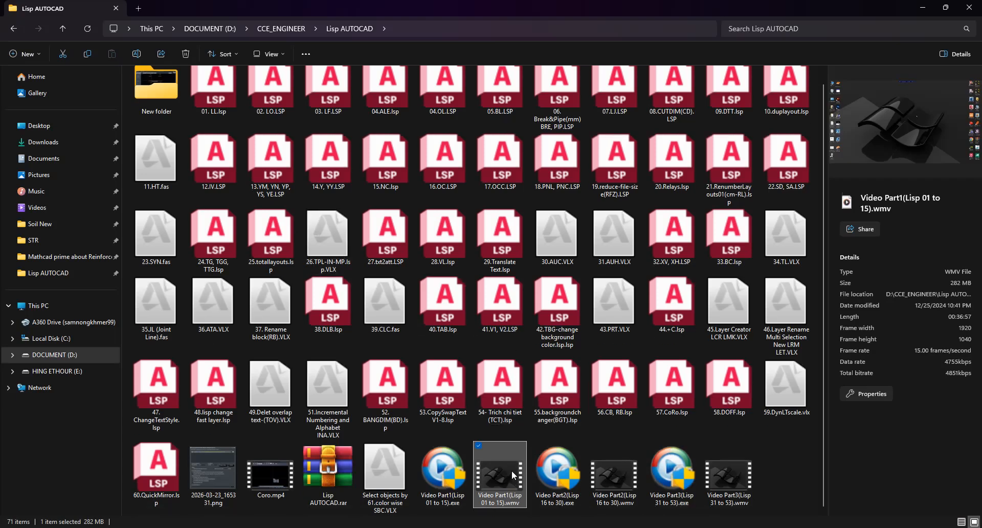
scroll(563, 348, "up", 1)
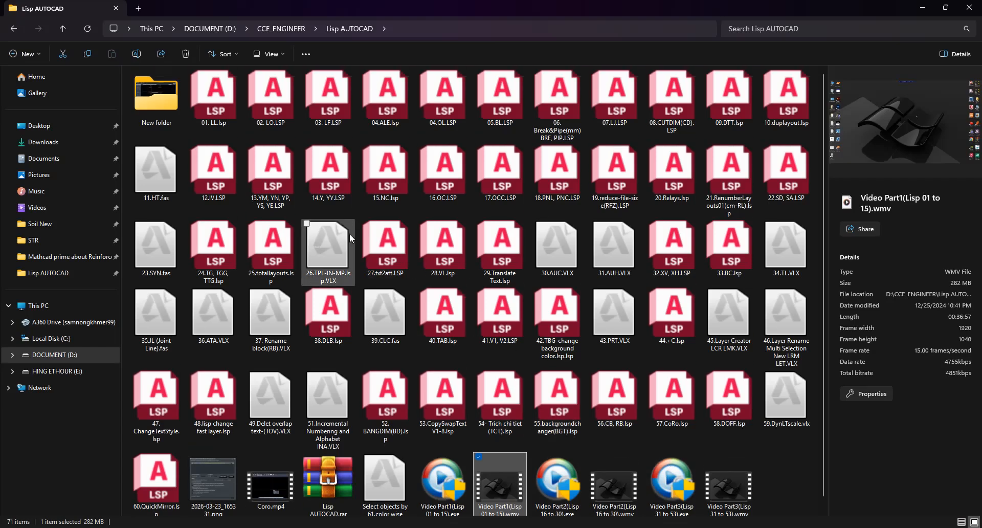